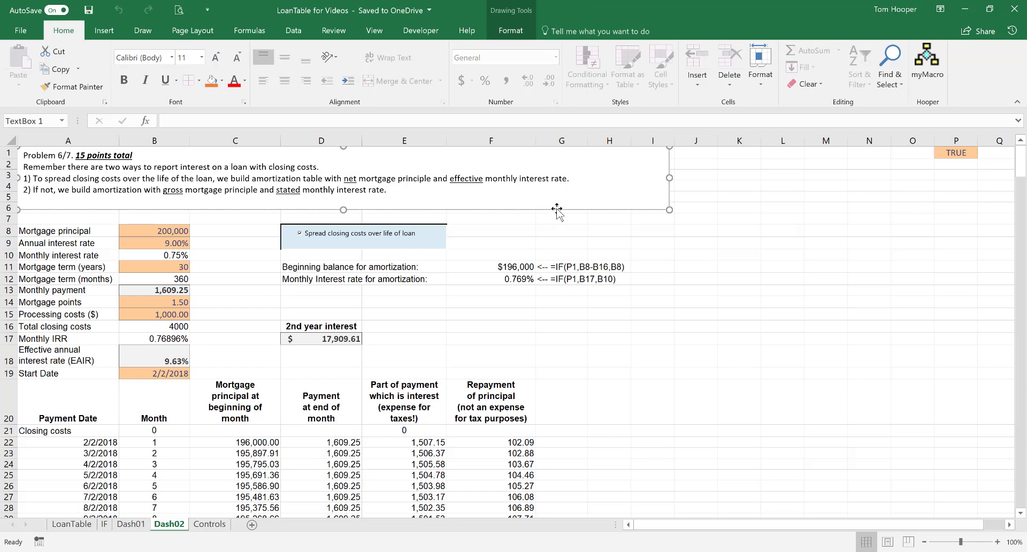
- Delete the problem description text box and move the mortgage data block A8:B19 to start at M7
click(557, 209)
key(Delete)
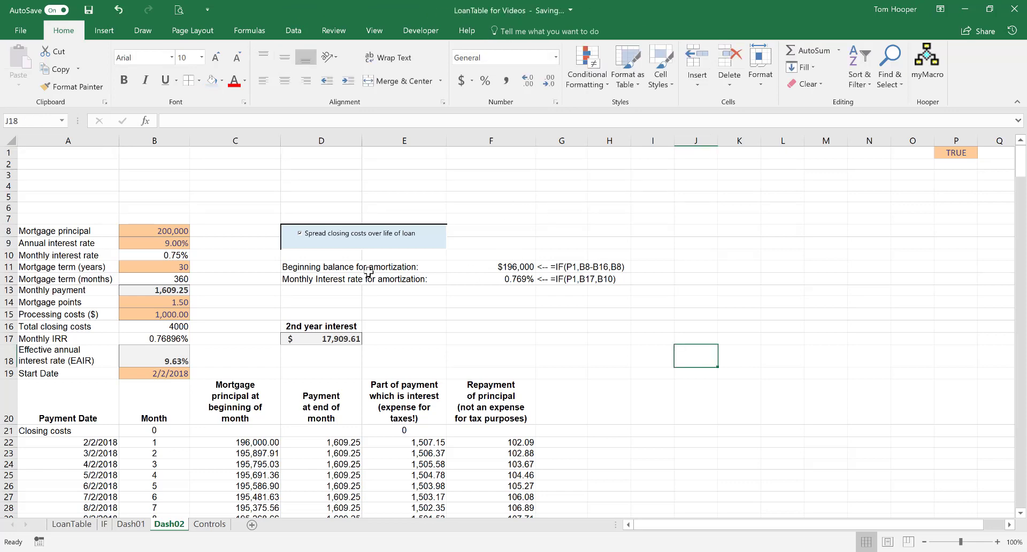
click(68, 227)
drag(69, 227, 158, 373)
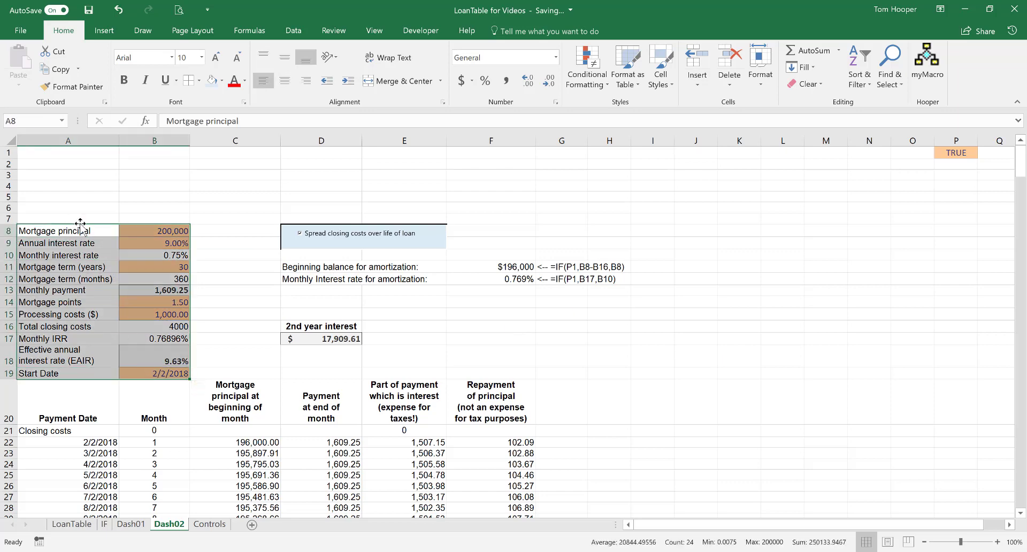
drag(80, 224, 817, 218)
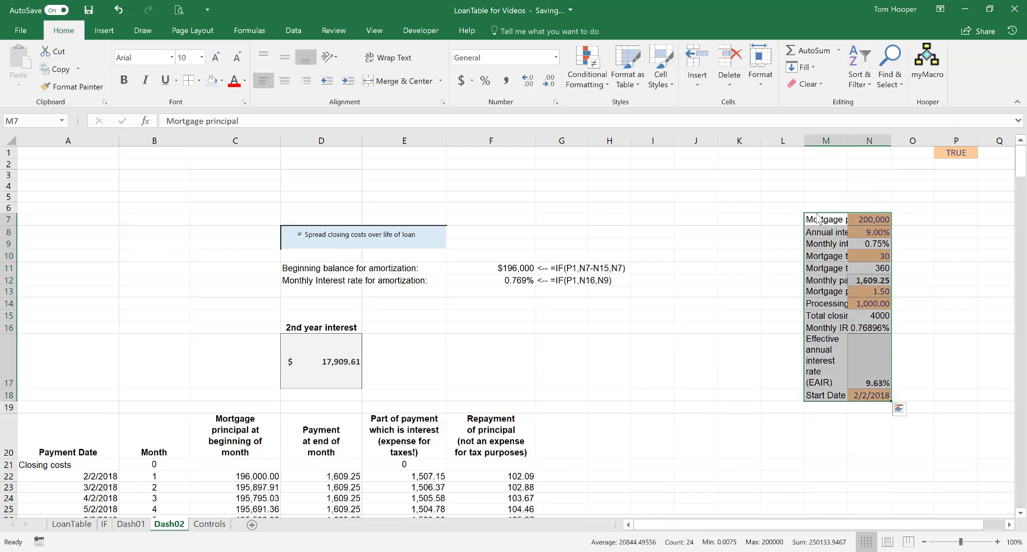
- Move the 2nd year interest label and value to M19:N19, and the two amortization lines to start at M20
click(323, 330)
click(329, 354)
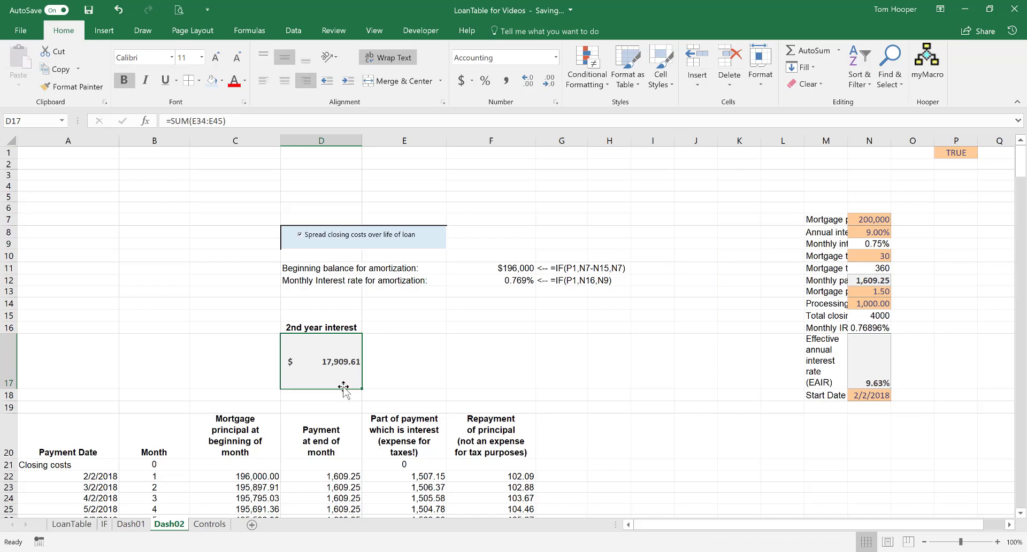
drag(343, 386, 396, 328)
drag(326, 327, 840, 409)
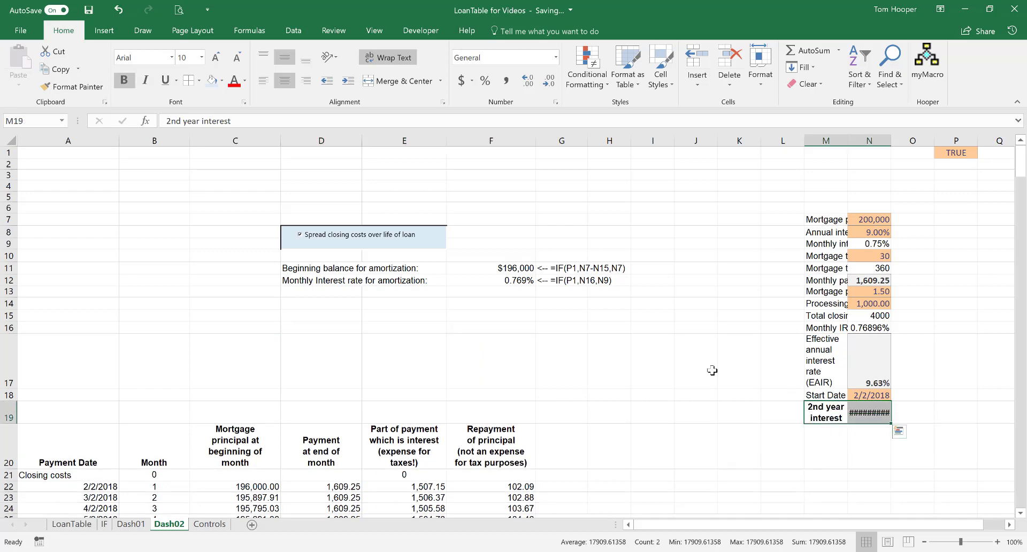
drag(307, 267, 578, 280)
drag(337, 265, 827, 458)
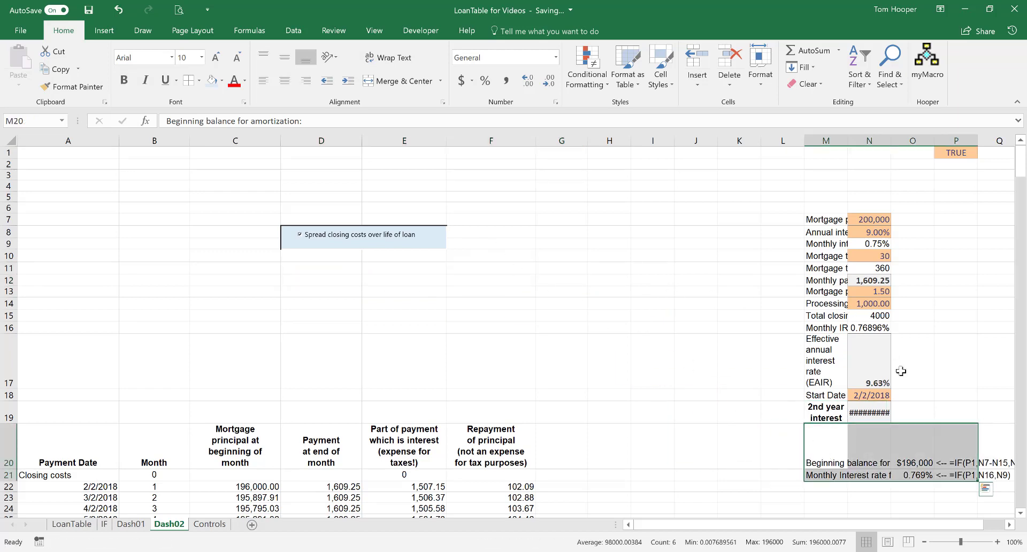
- Autofit the width of column M and the height of row 17
double_click(849, 141)
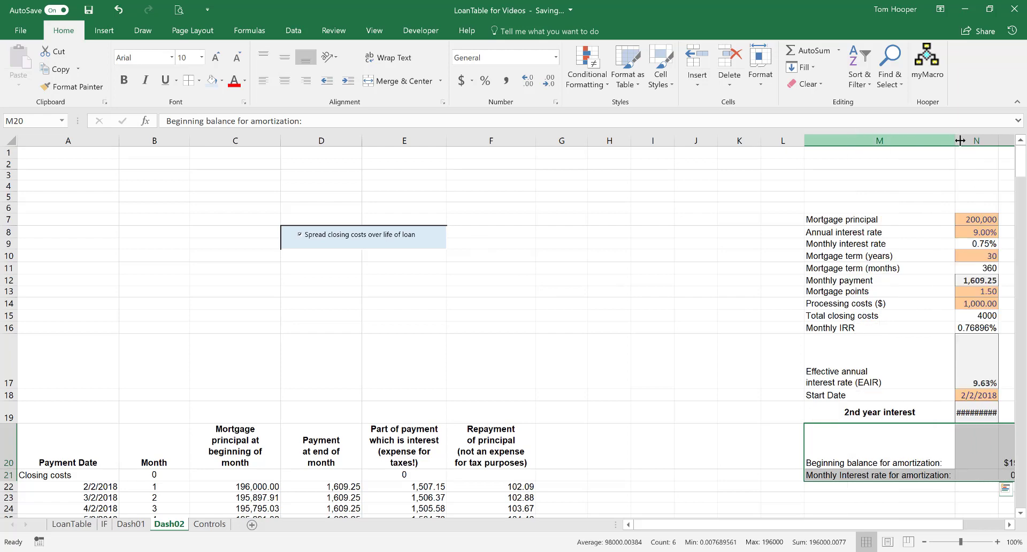
click(878, 368)
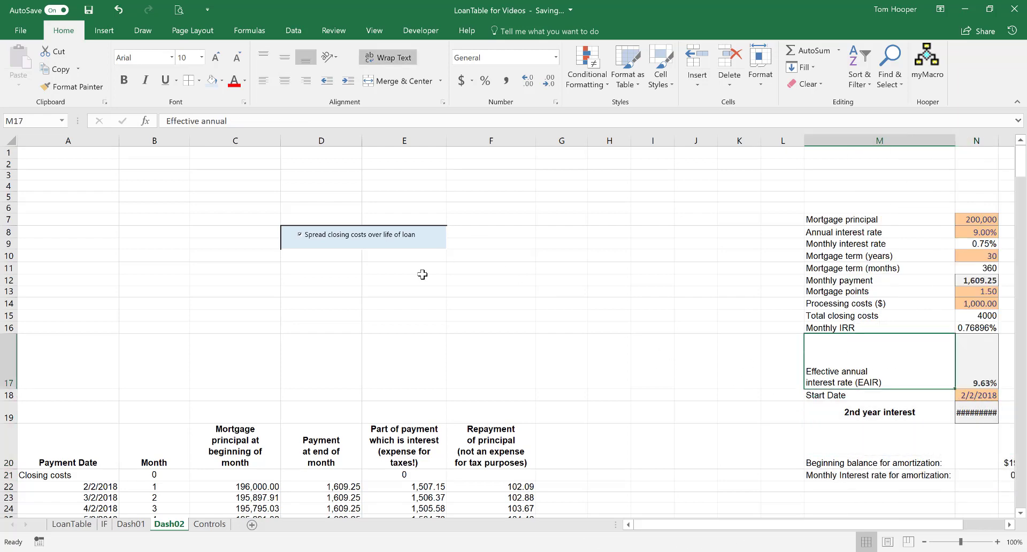
double_click(17, 389)
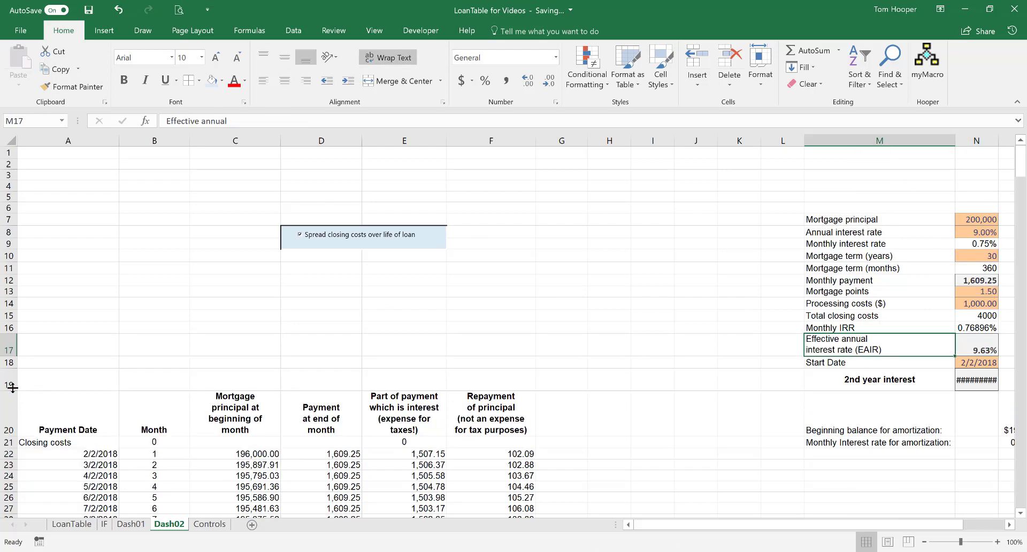
- Copy the mortgage block M7:N19 and paste it starting at A5
mouse_move(826, 525)
mouse_down()
mouse_move(919, 526)
mouse_move(838, 528)
mouse_up()
drag(894, 219, 982, 377)
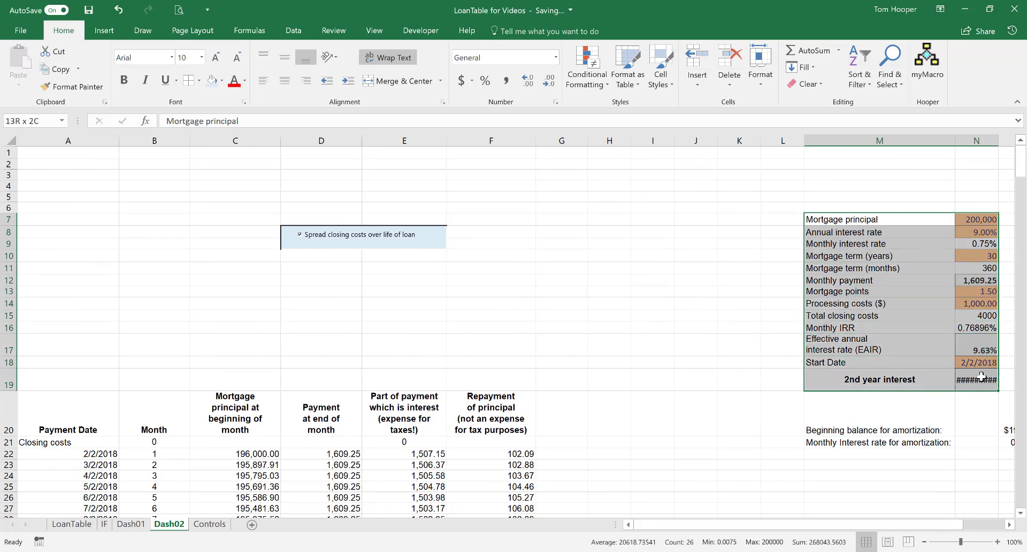
key(ctrl+c)
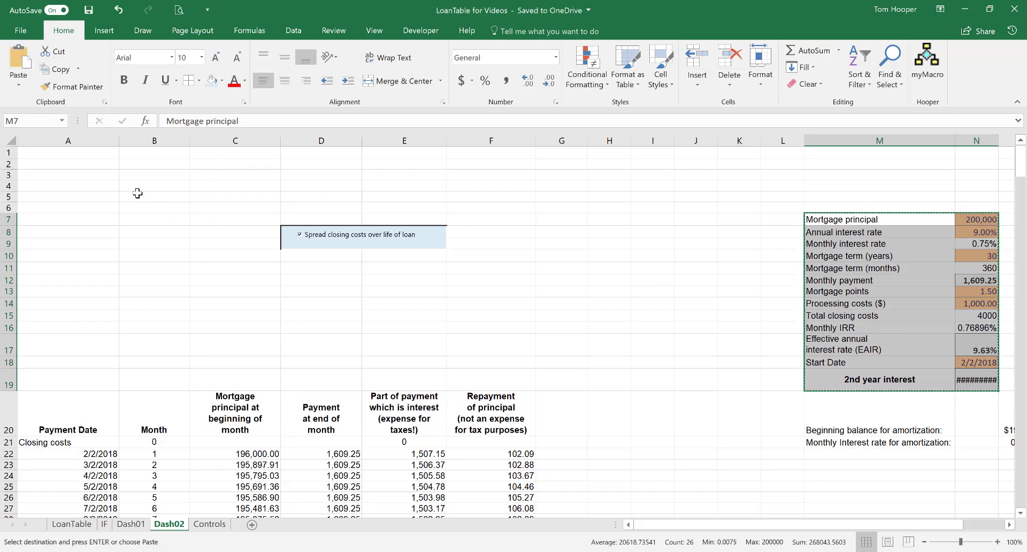
click(84, 200)
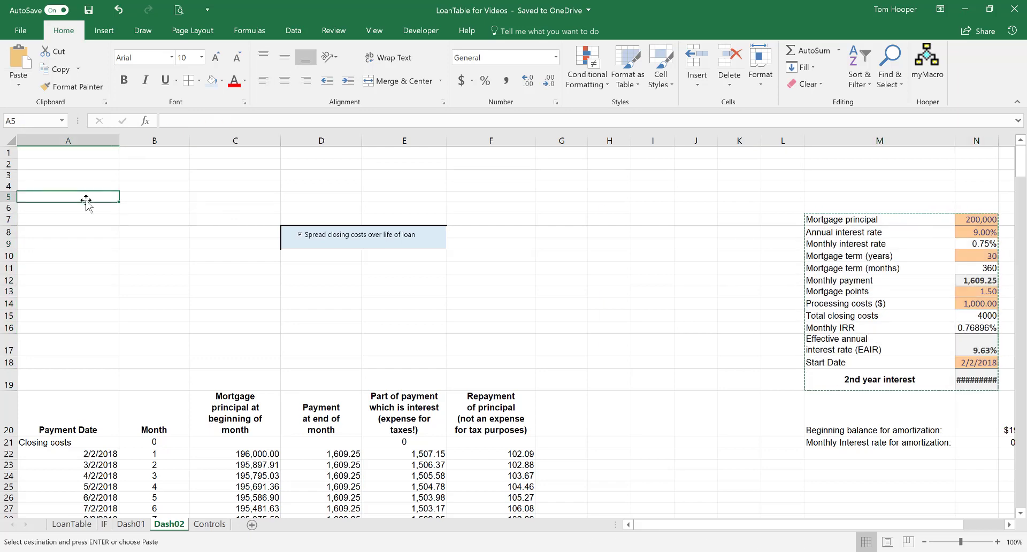
key(ctrl+v)
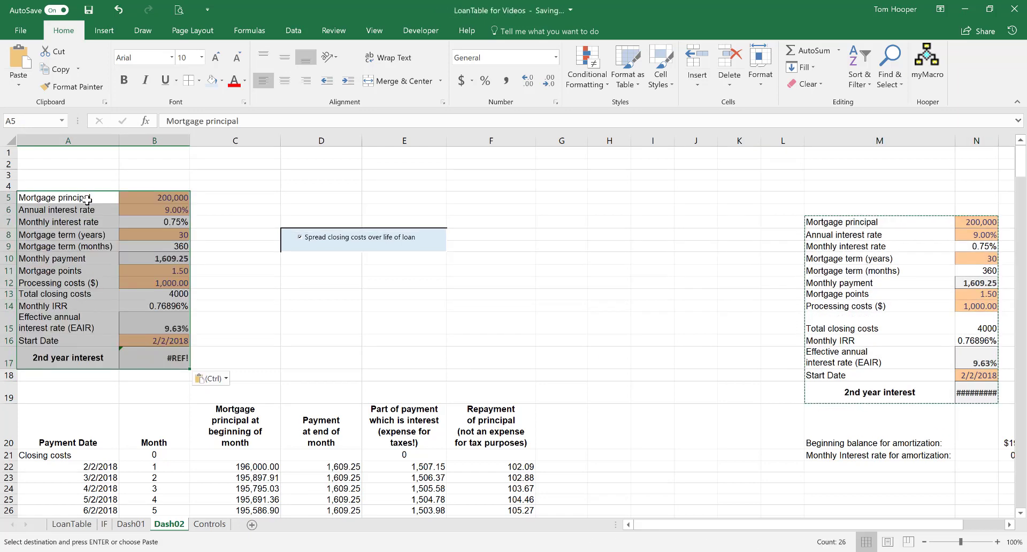
- Link the mortgage principal in N7 to B5, resetting the cell to the Normal style and re-entering =B5
click(757, 274)
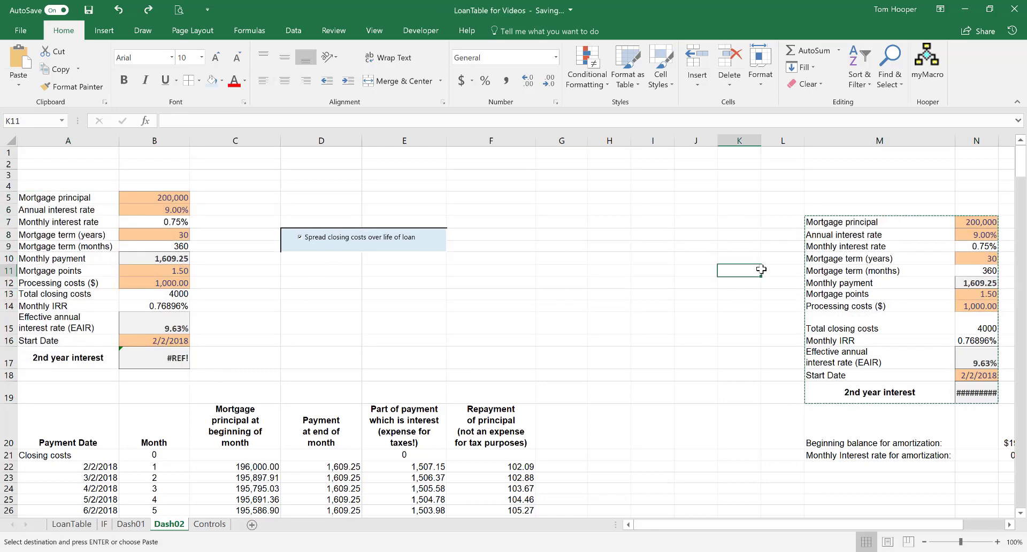
click(982, 222)
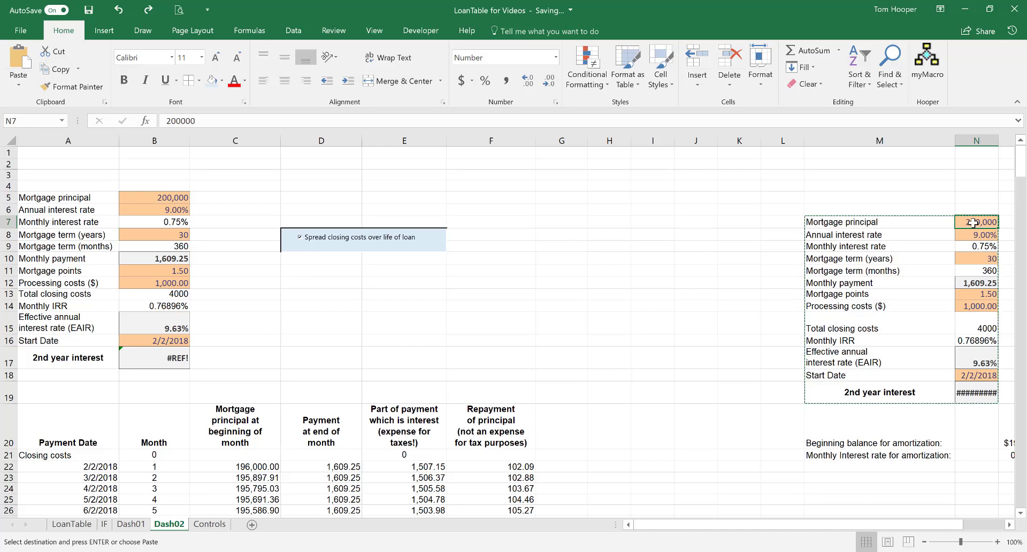
text(=)
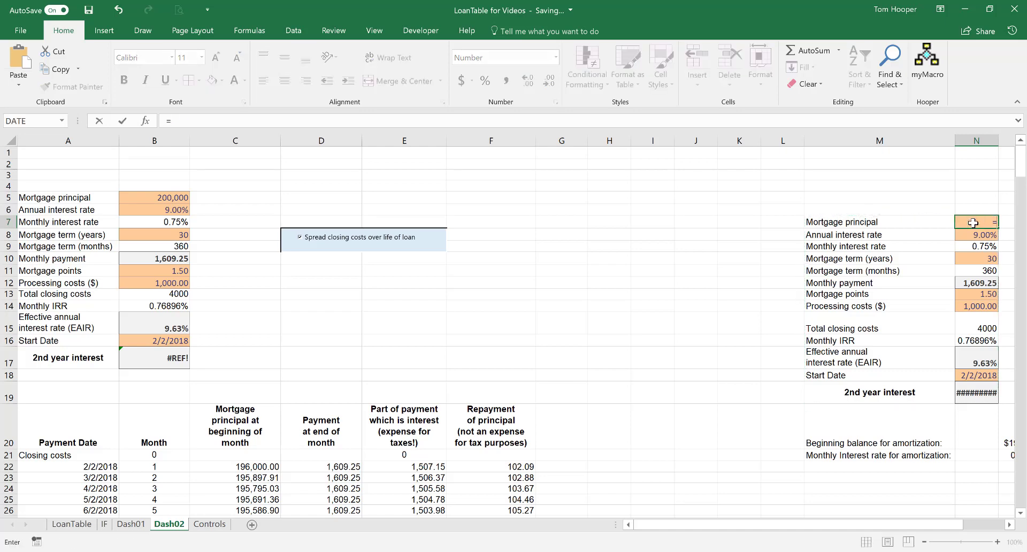
click(131, 196)
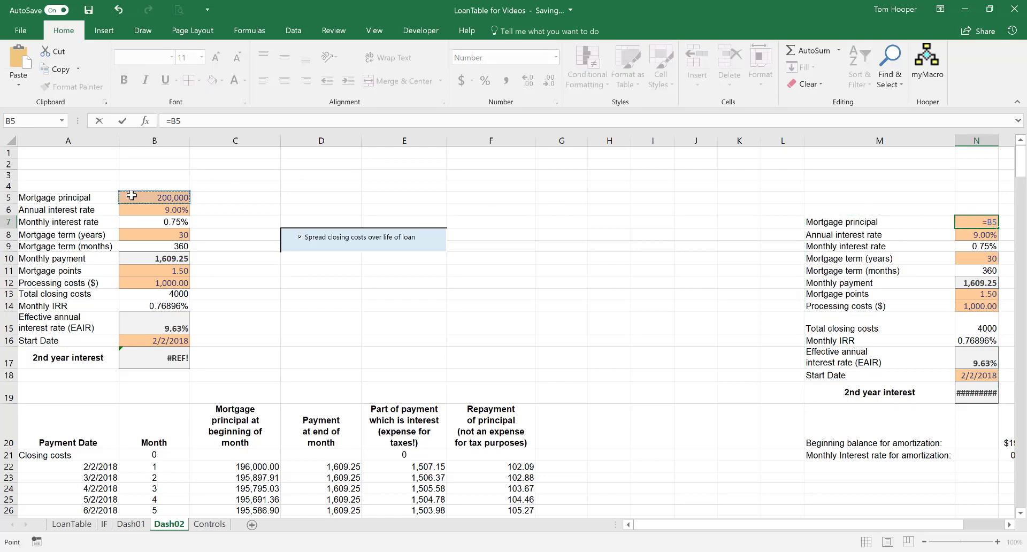
key(ctrl+Return)
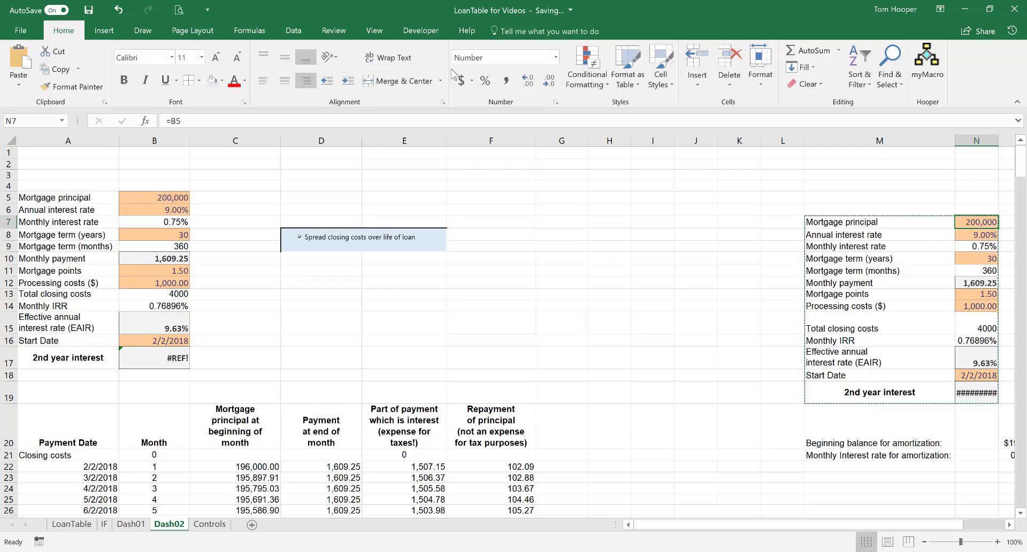
click(667, 72)
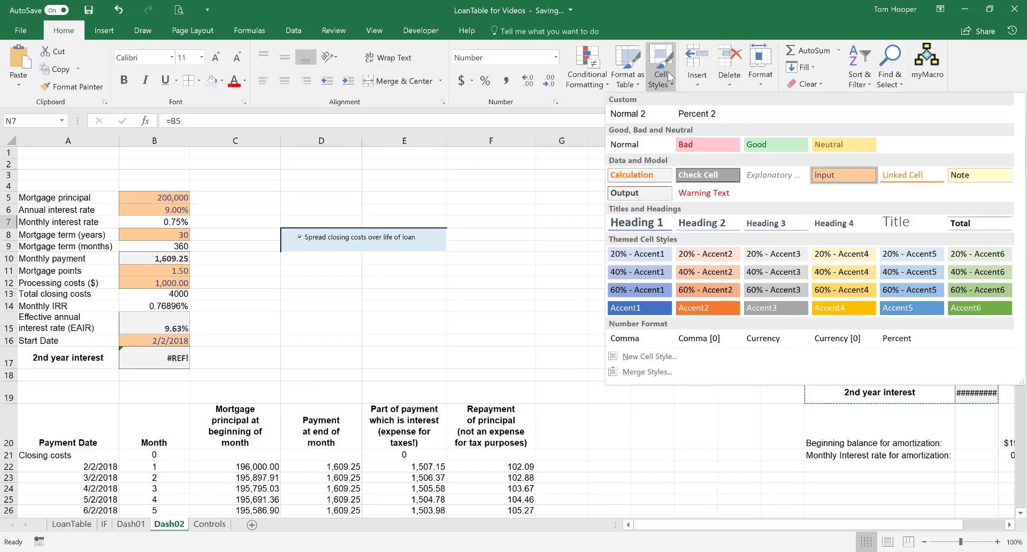
click(664, 146)
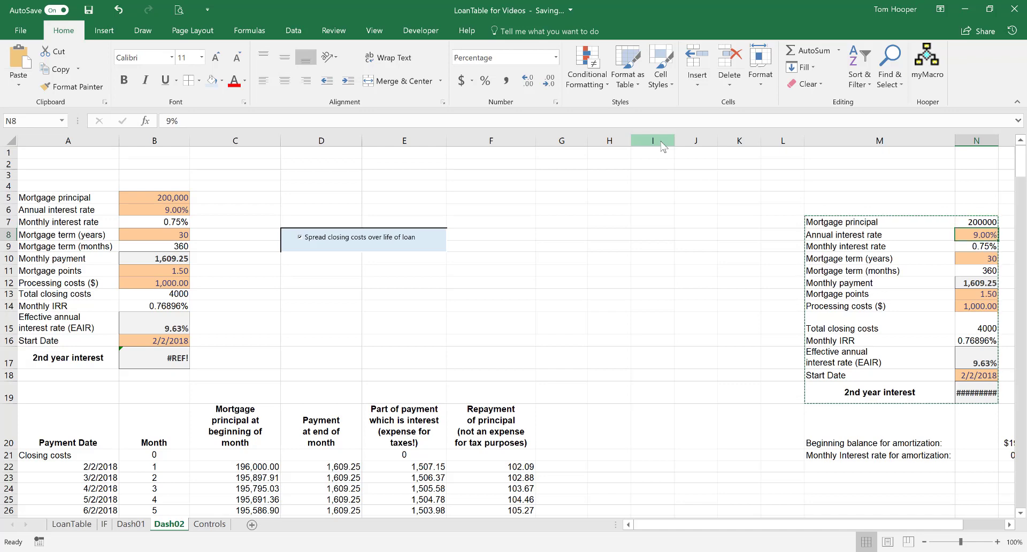
text(=)
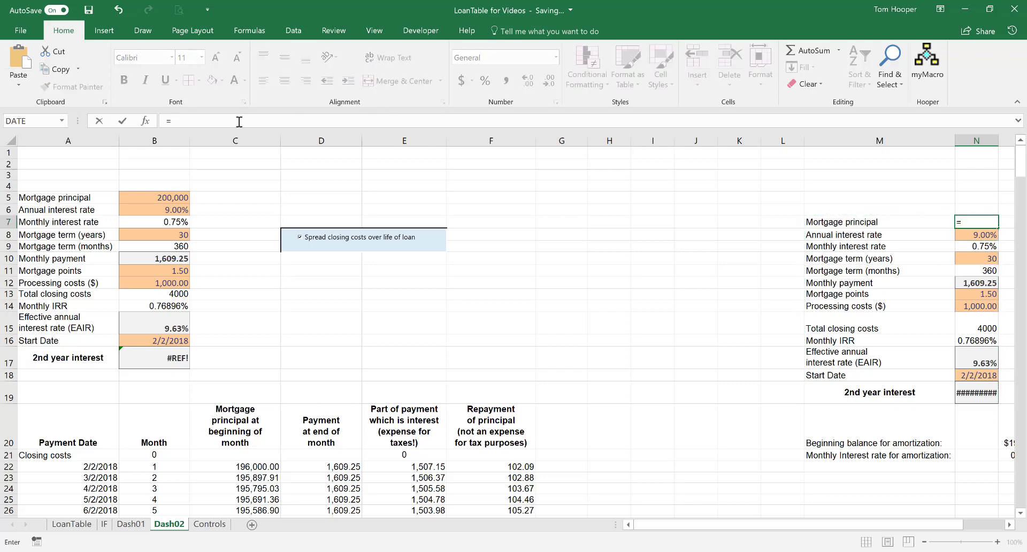
click(156, 198)
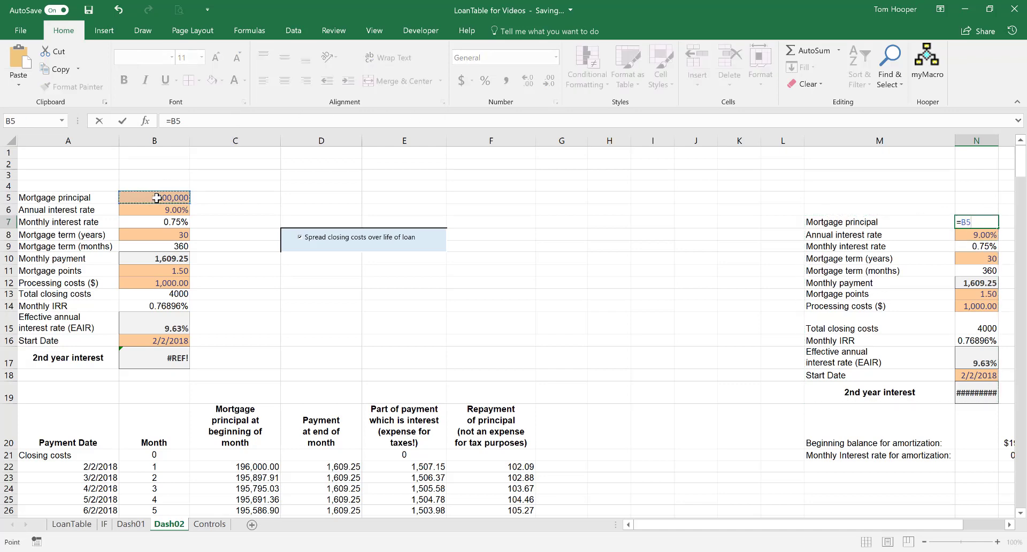
key(Return)
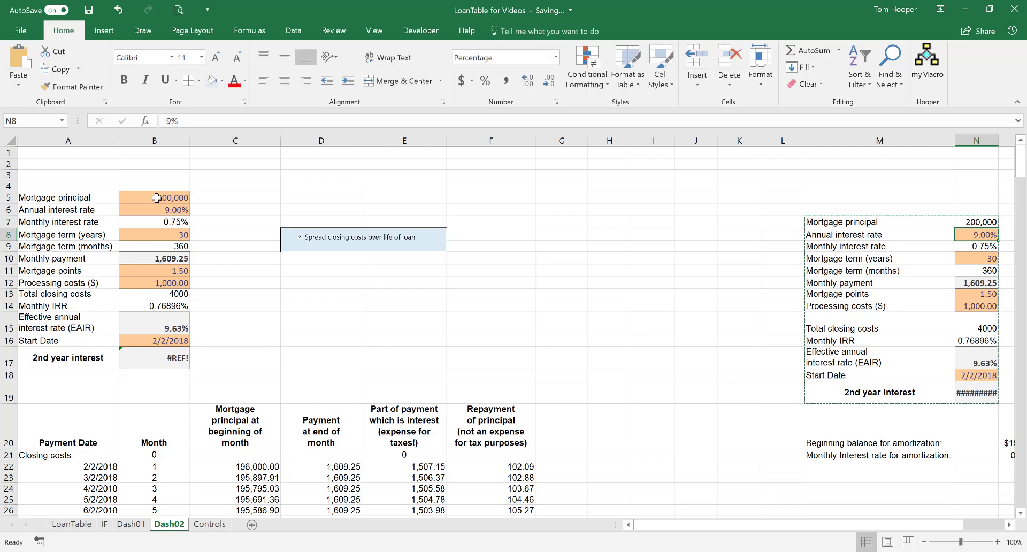
- Apply the Normal style to the annual interest rate in N8 and link it to B6
click(660, 67)
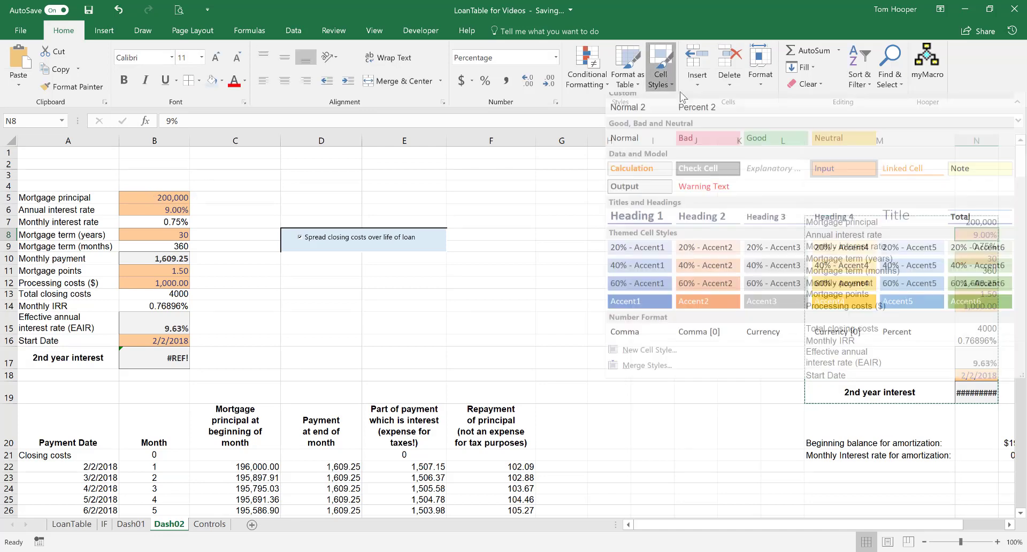
click(643, 147)
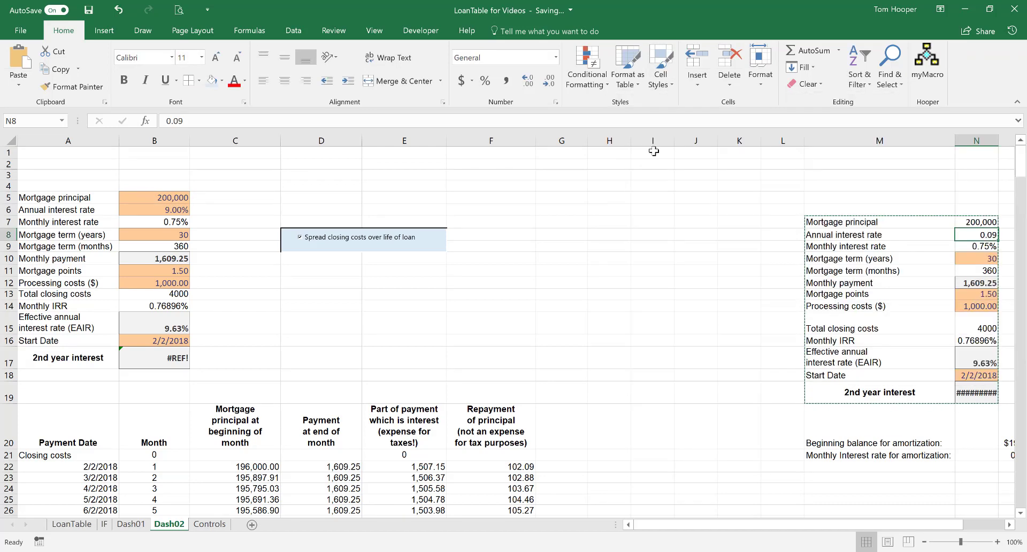
text(=)
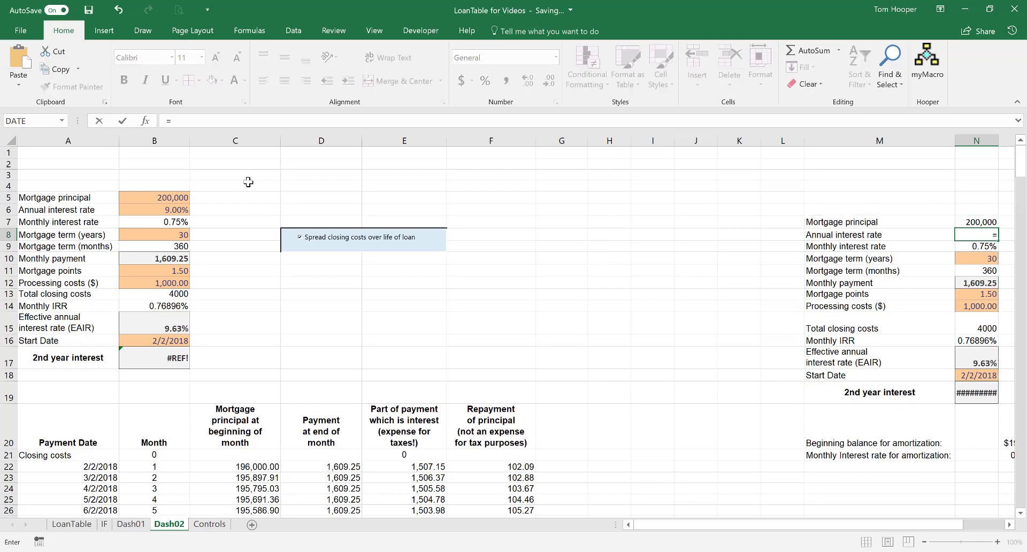
click(153, 209)
key(Return)
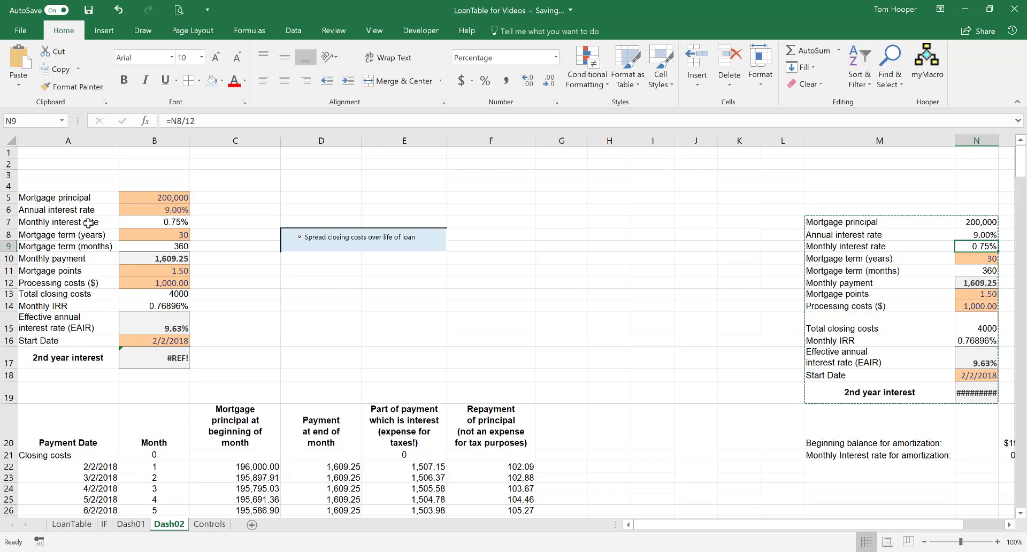
- Clear the Monthly interest rate cells A7:B7 and the Mortgage term (months) cells A9:B9
drag(88, 222, 136, 222)
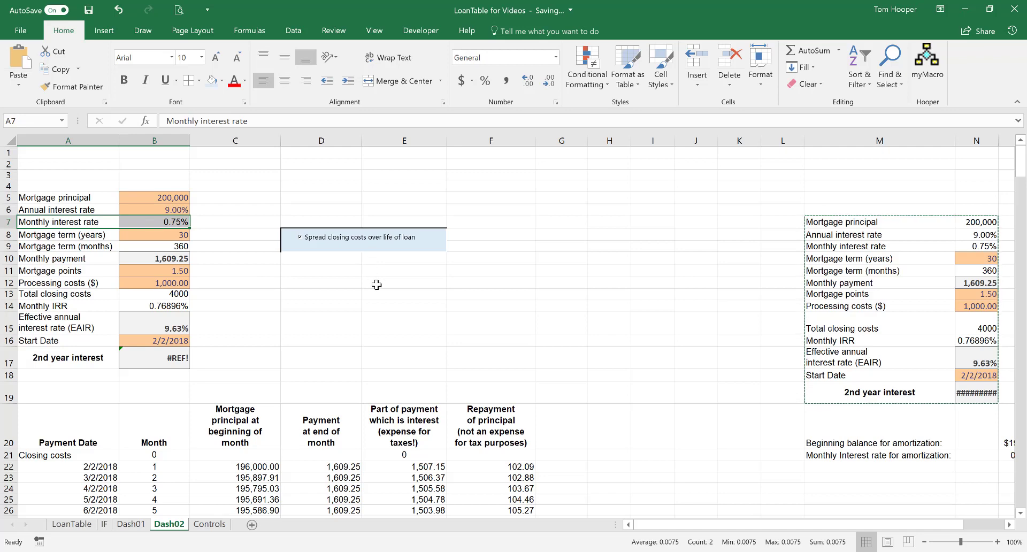
key(Delete)
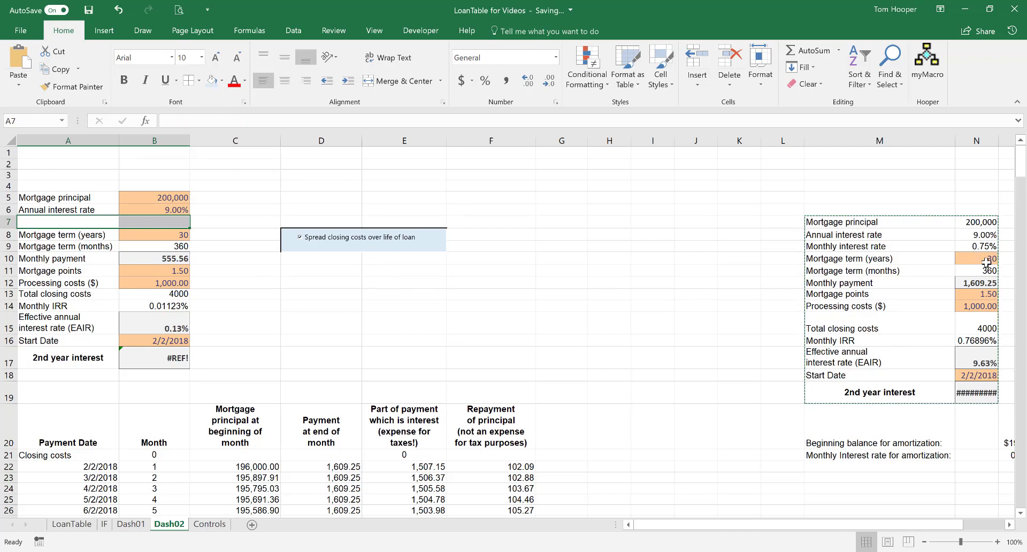
click(163, 261)
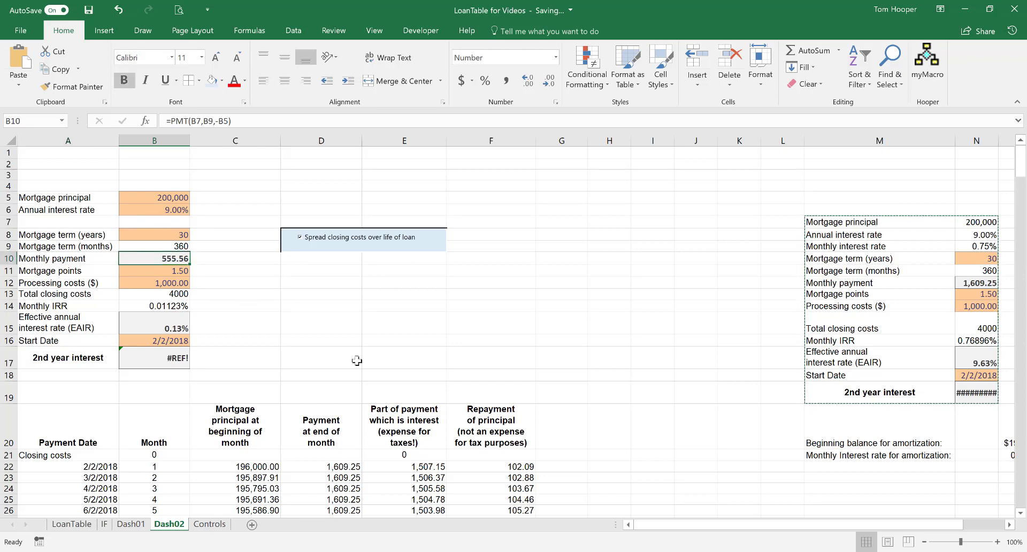
click(976, 271)
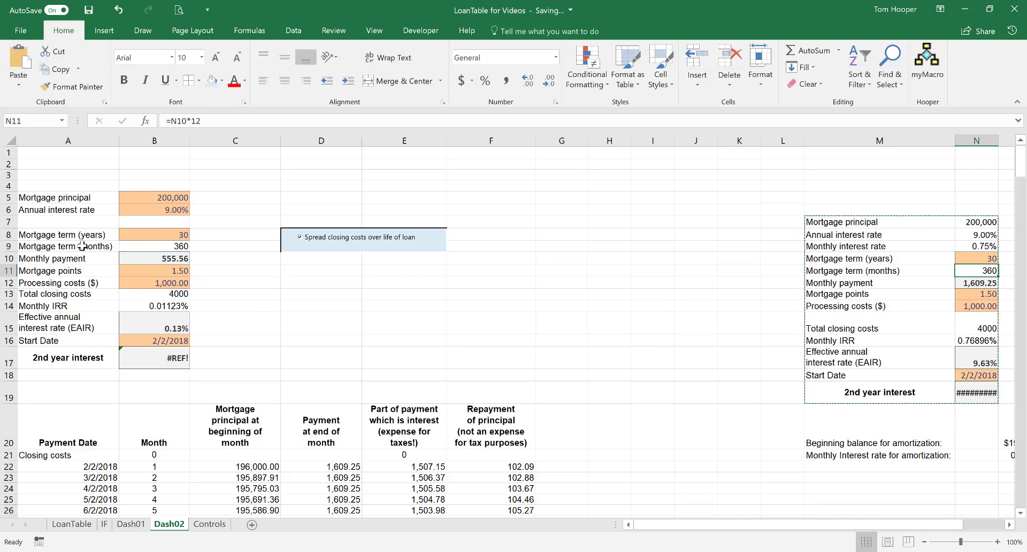
drag(83, 245, 169, 246)
key(Delete)
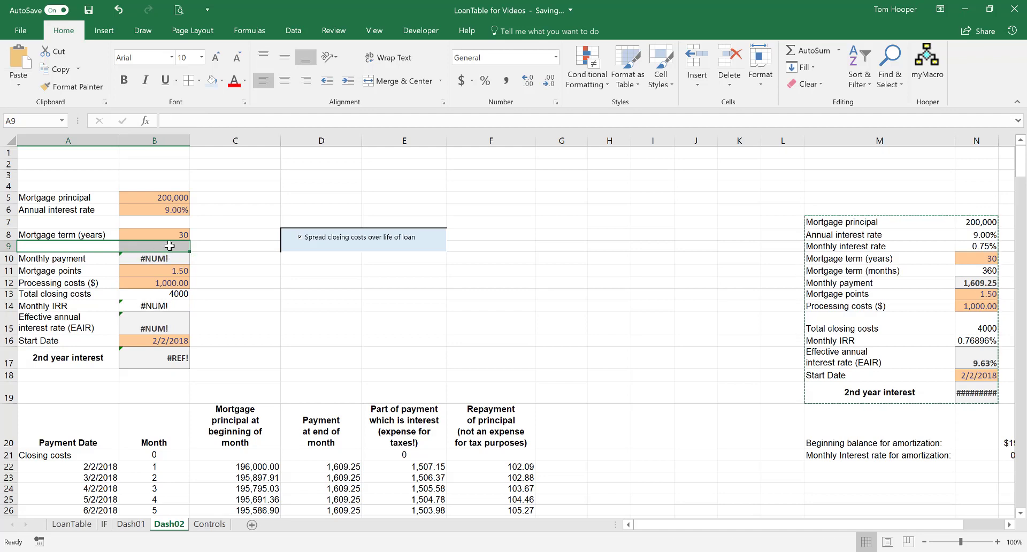
- Link the monthly payment in B10 to the calculation block with =N12
click(182, 260)
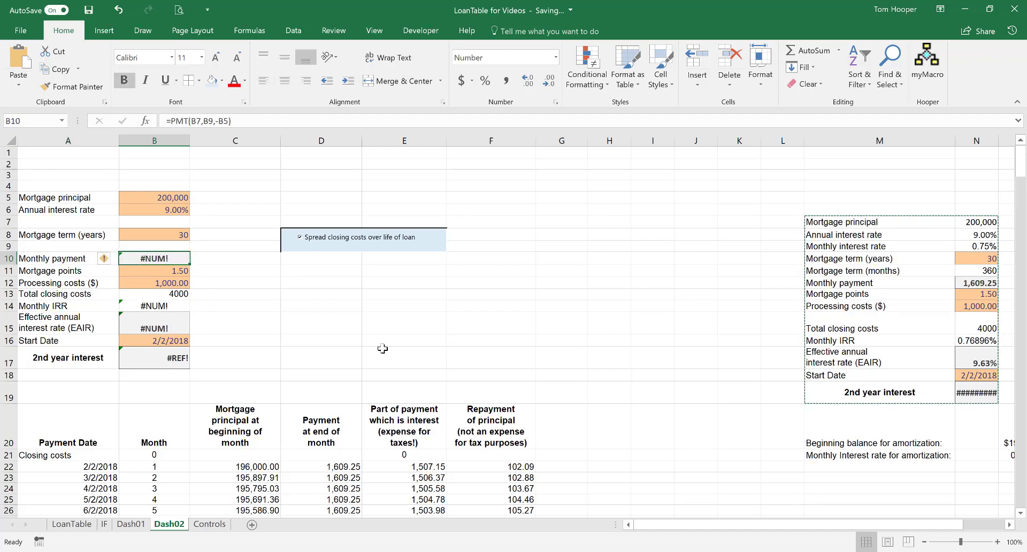
text(=)
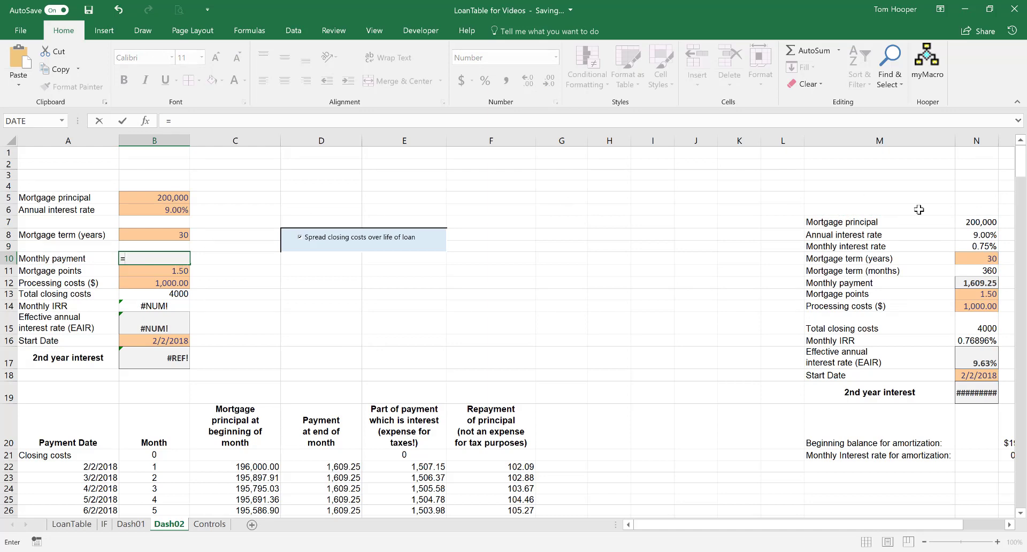
click(984, 283)
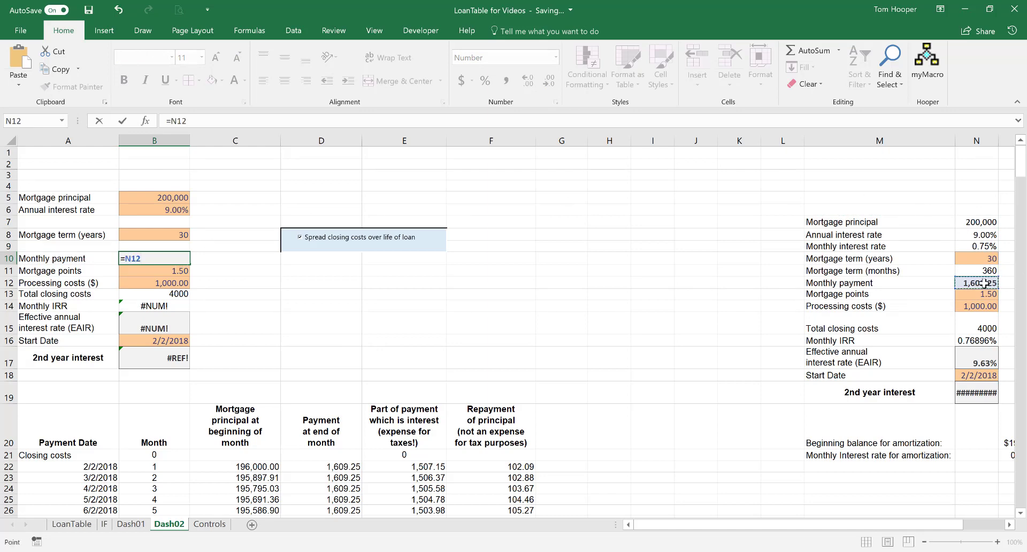
key(Return)
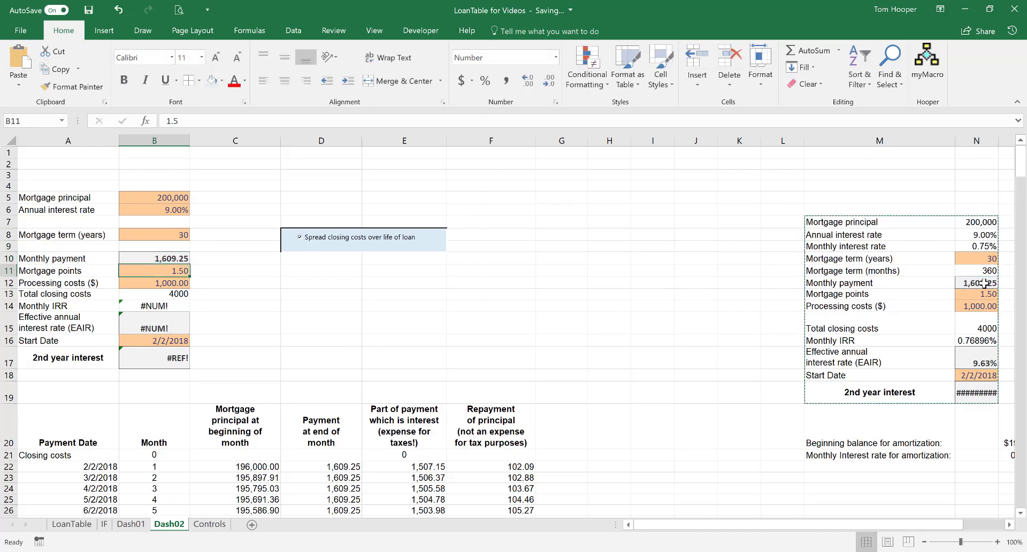
- Apply the Normal style to the mortgage points and processing costs in N13:N14 and to the start date in N18
click(980, 293)
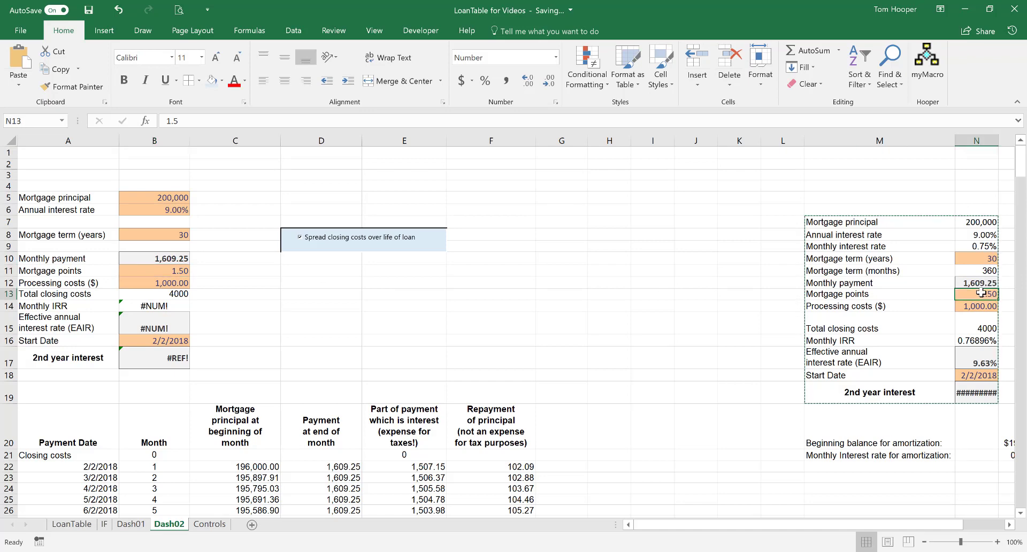
drag(980, 293, 980, 306)
click(660, 75)
click(623, 147)
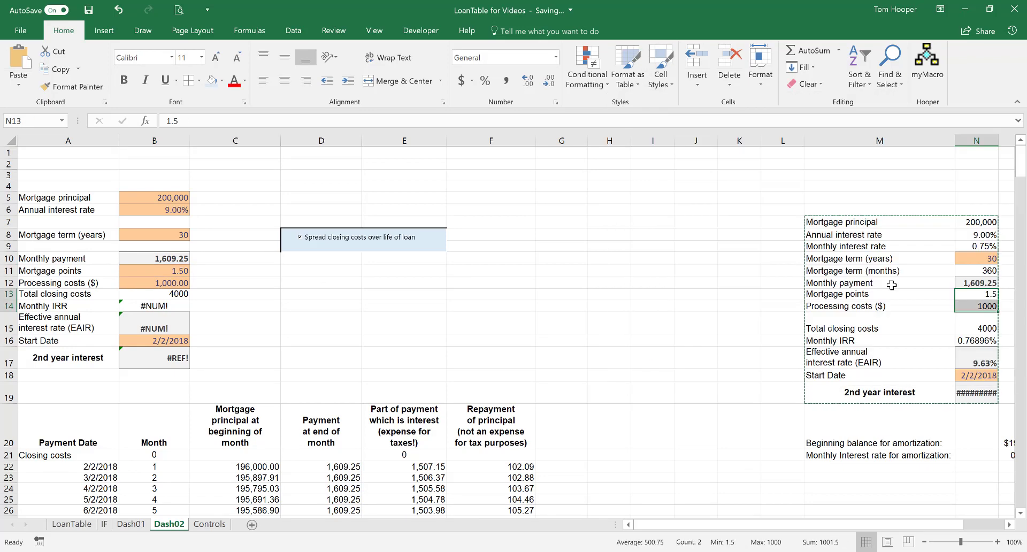
click(988, 375)
click(661, 75)
click(624, 147)
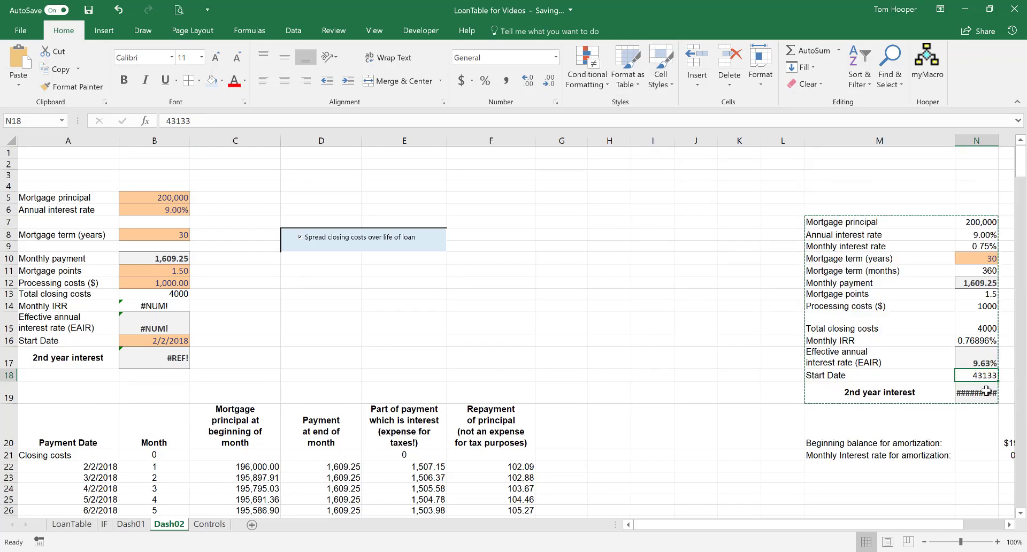
- Autofit column N and link the 2nd year interest in B17 to it with =N19
key(Down)
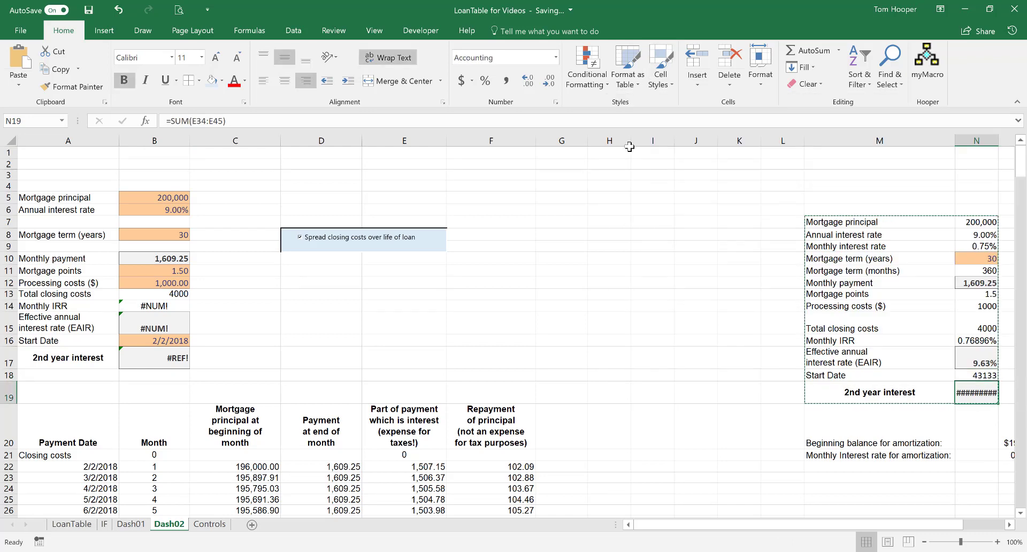
double_click(998, 141)
click(155, 357)
text(=n19)
key(Return)
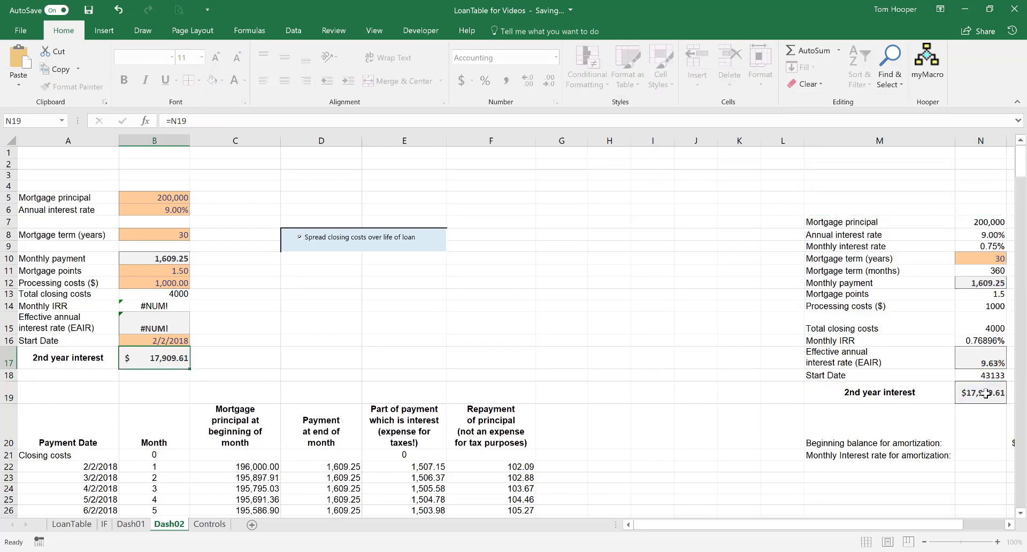
- Link the effective annual interest rate in B15 to the calculation block with =N17
click(149, 322)
text(=)
click(982, 354)
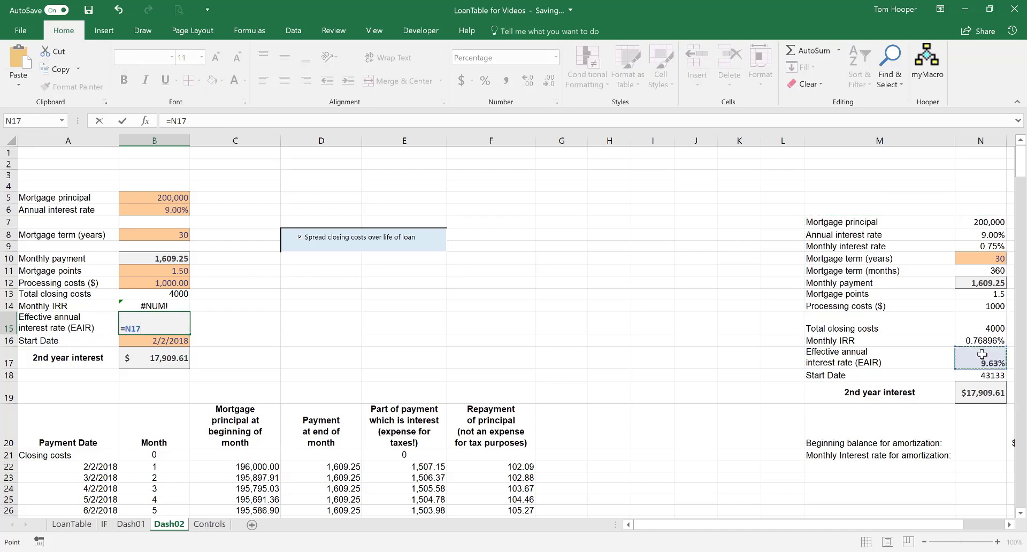
key(Return)
- Clear the Total closing costs and Monthly IRR cells in A13:B14
drag(103, 296, 139, 302)
key(Delete)
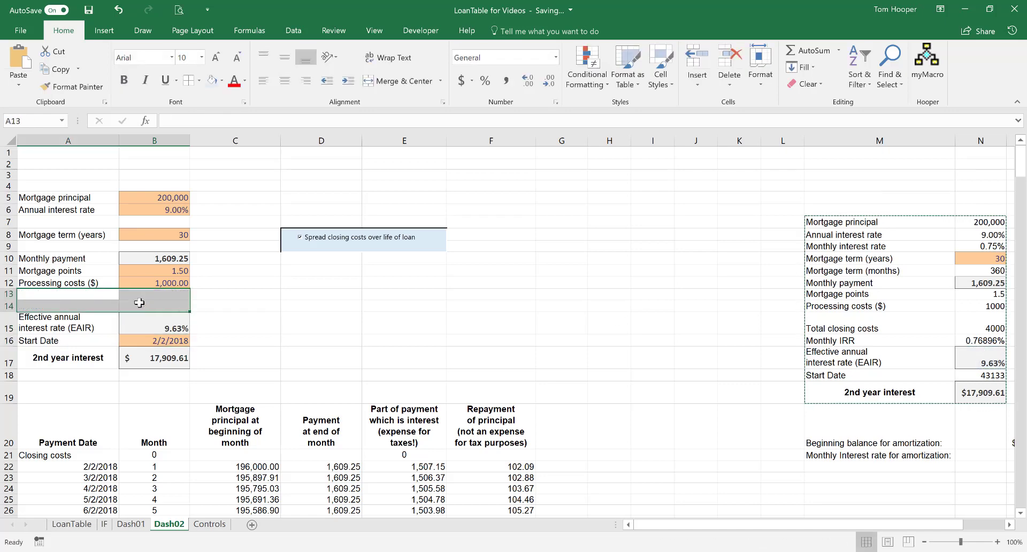
click(773, 370)
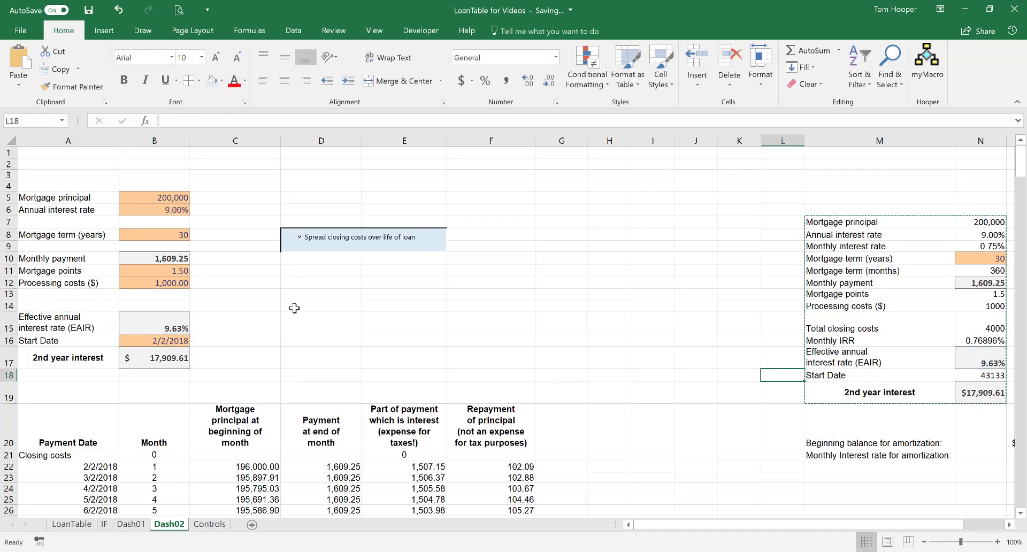
- Move A8:B17 up one row, and relocate the monthly payment, effective annual interest rate and 2nd year interest pairs to D12:E14
drag(89, 233, 134, 359)
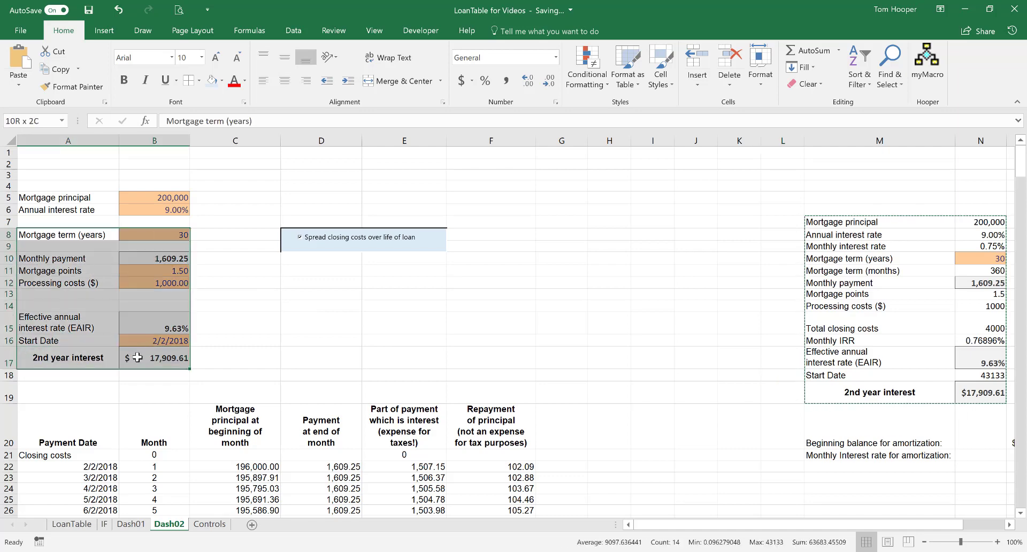
drag(171, 229, 171, 217)
click(102, 248)
drag(112, 256, 383, 290)
drag(104, 310, 403, 291)
drag(93, 329, 378, 306)
- Close up the mortgage points, processing costs and start date into A8:B10, and move the outputs from D12:E14 to A13:B15
drag(108, 259, 145, 319)
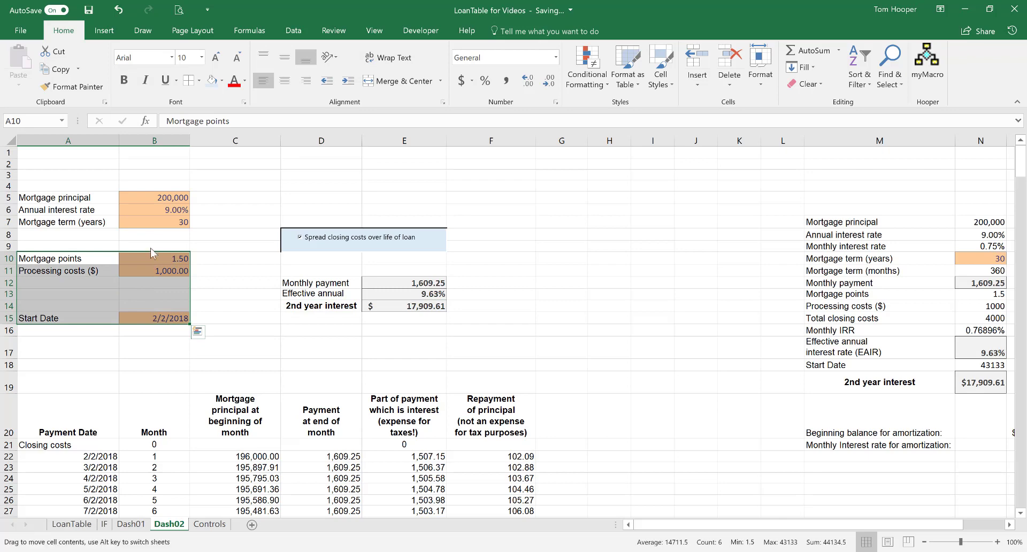
drag(150, 250, 150, 227)
drag(96, 294, 153, 261)
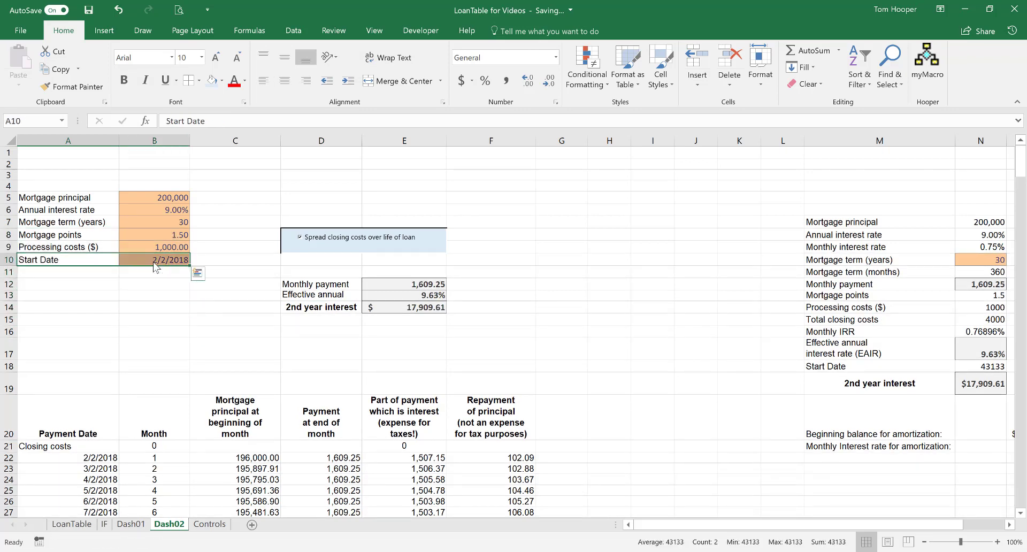
drag(335, 284, 159, 294)
- Enter the headings Inputs in A4 and Outputs in A12
click(95, 185)
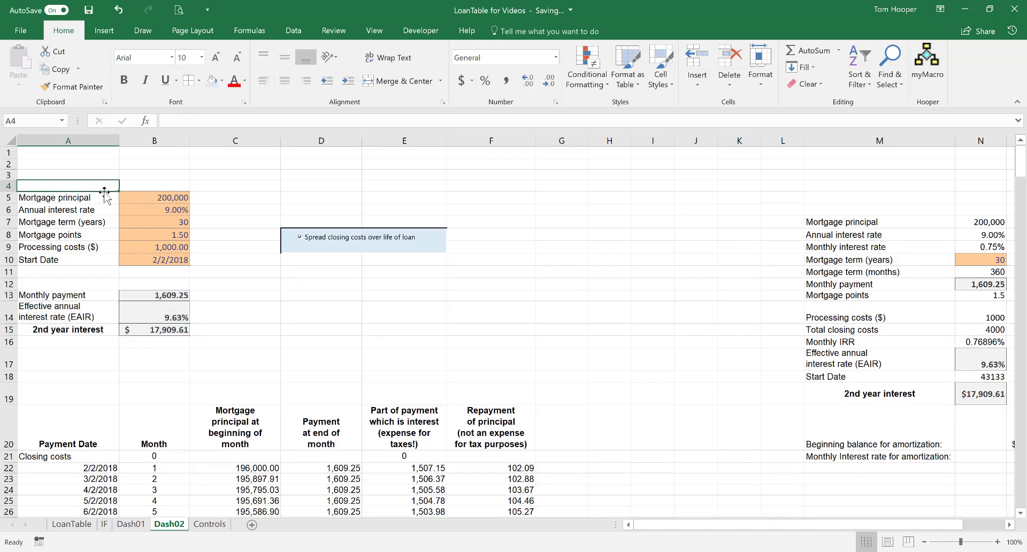
text(Inputs)
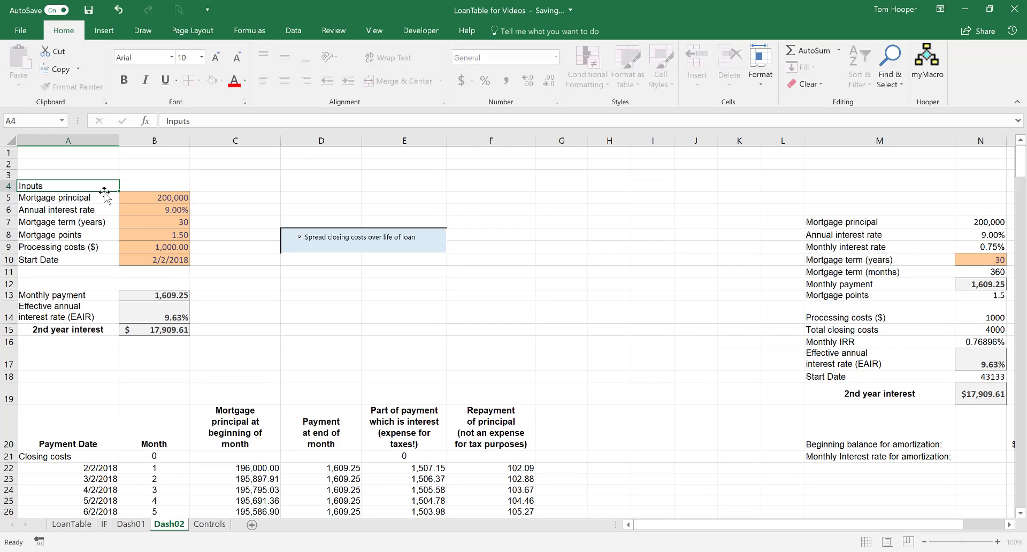
click(106, 198)
click(103, 284)
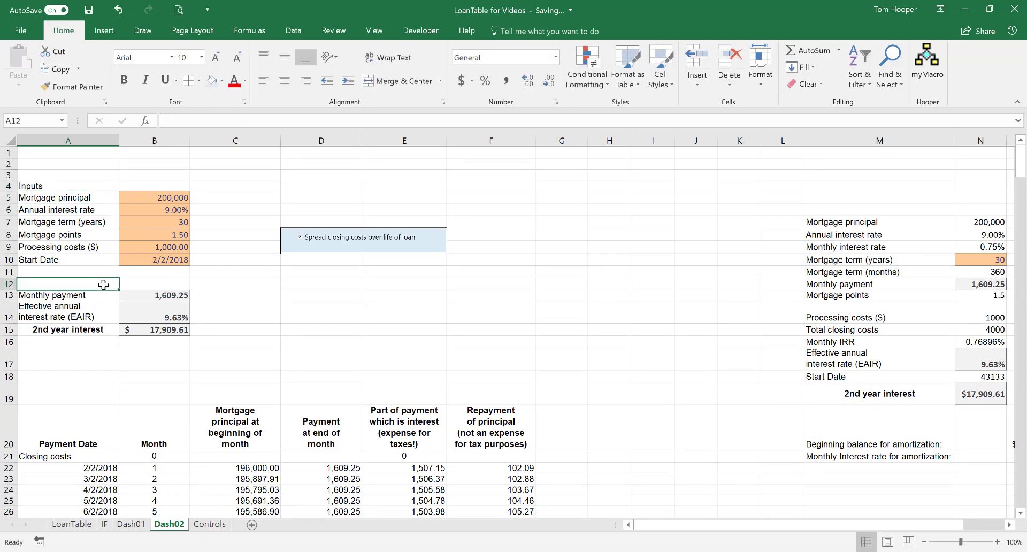
text(Outputs)
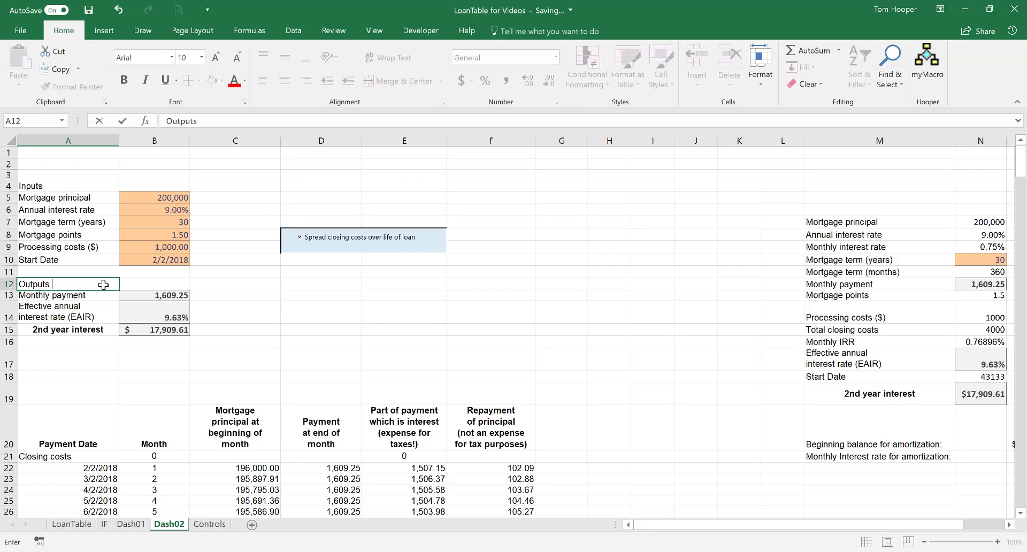
key(Return)
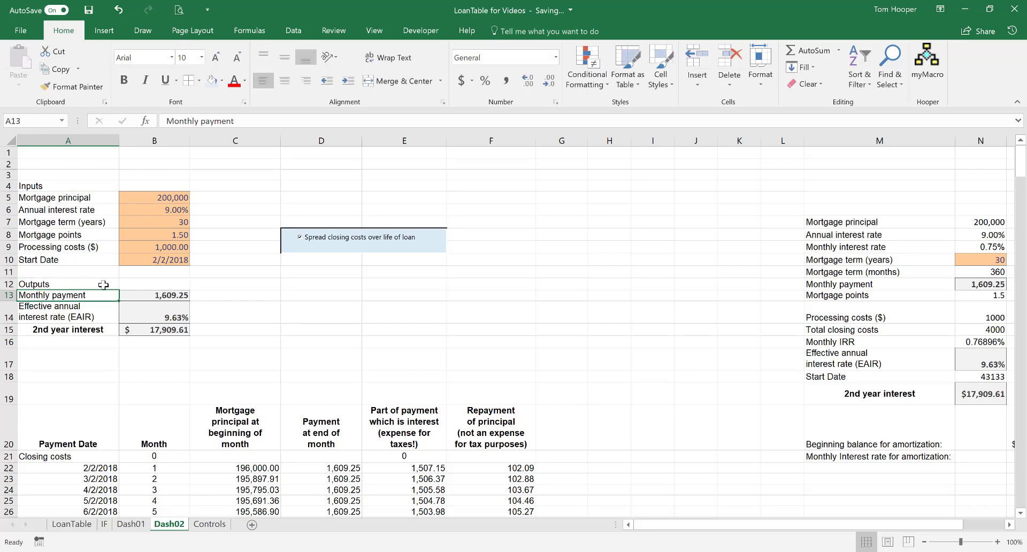
- Make the Inputs and Outputs headings in A4 and A12 bold and underlined
click(103, 285)
ctrl+click(77, 185)
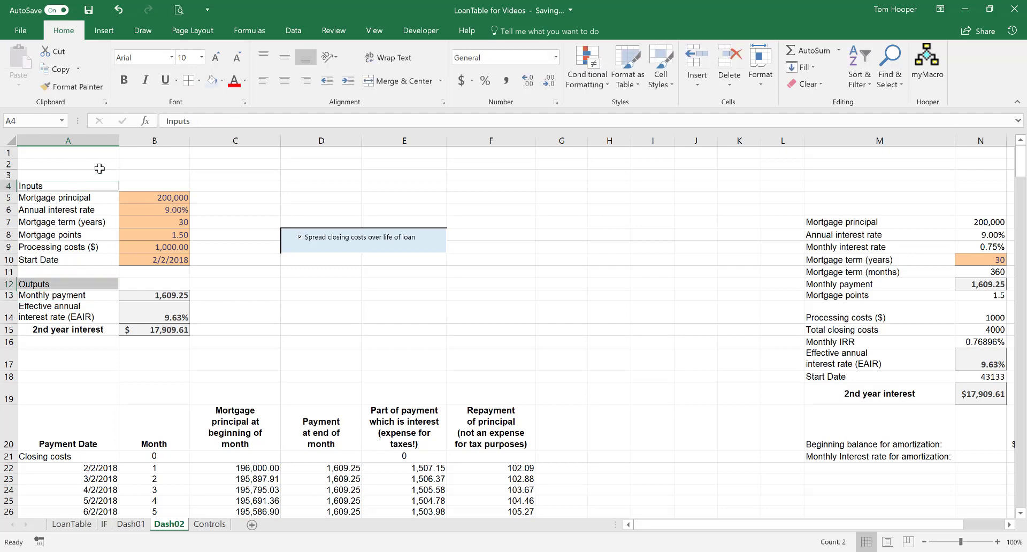
click(123, 80)
click(166, 81)
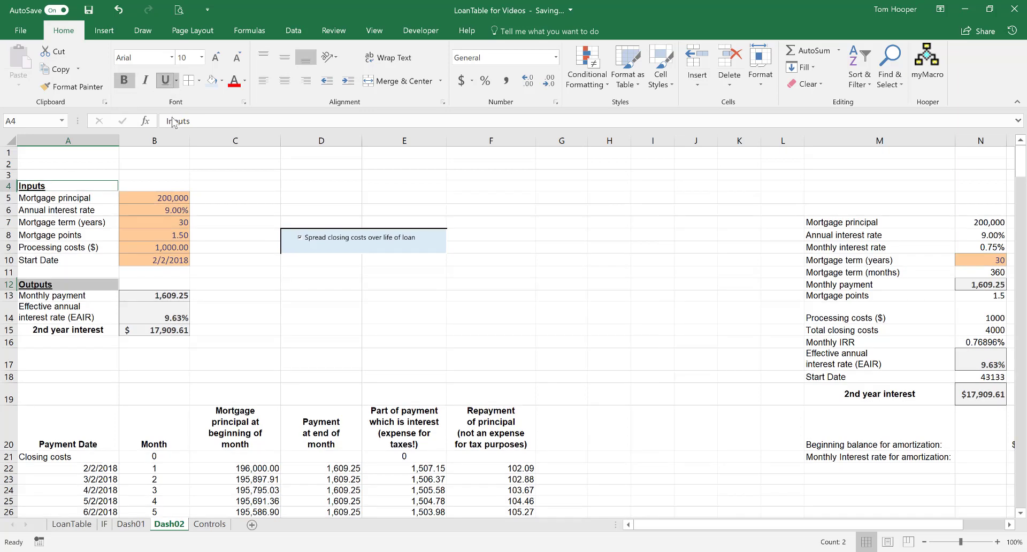
click(251, 321)
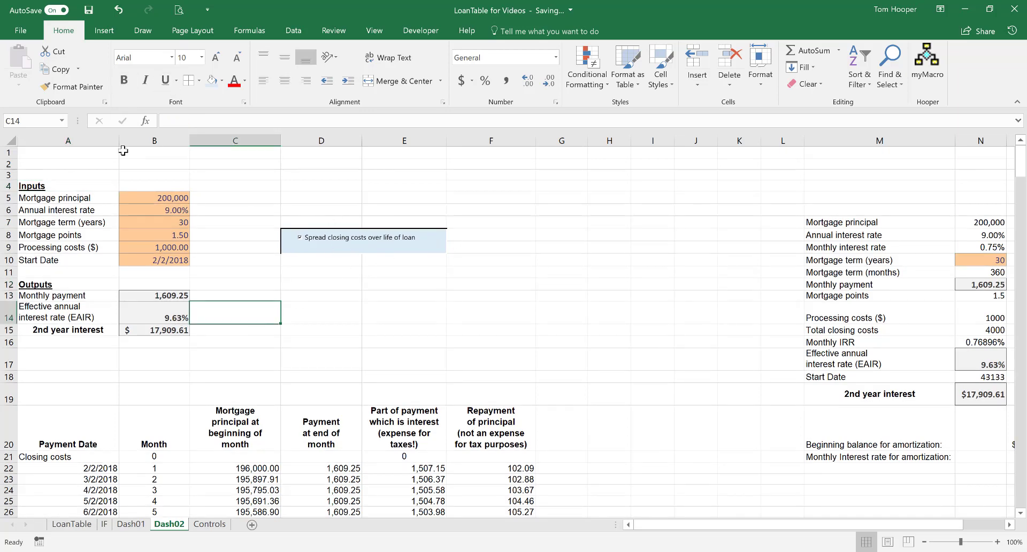
- Move the dashboard block A4:E15 one column over to start at B4, and widen column B to fit its labels
drag(99, 185, 465, 333)
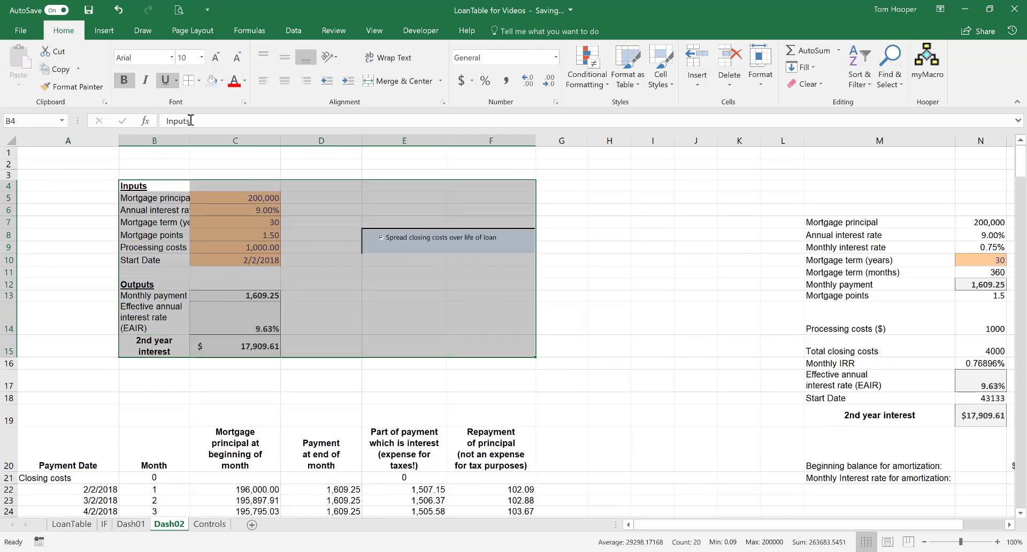
drag(188, 140, 229, 143)
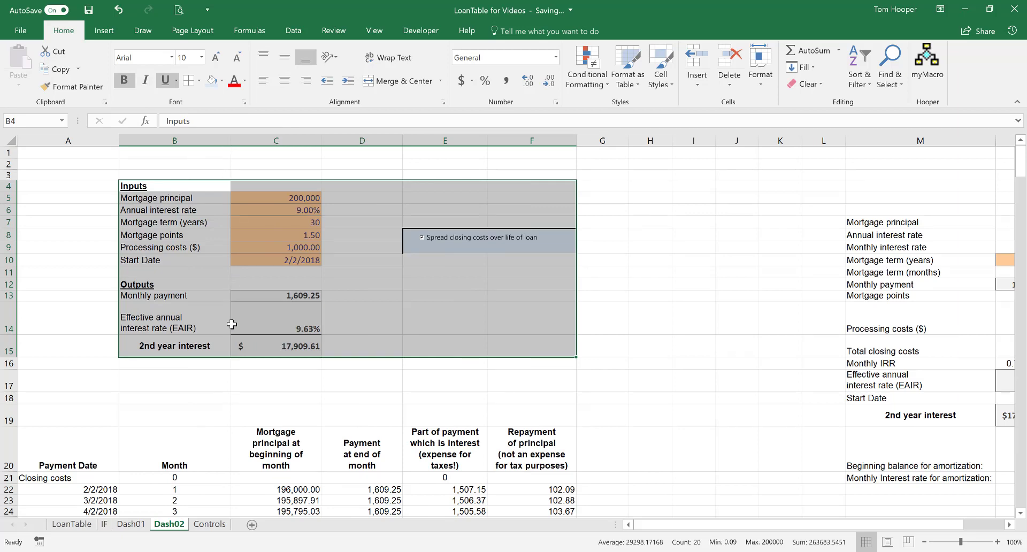
click(473, 406)
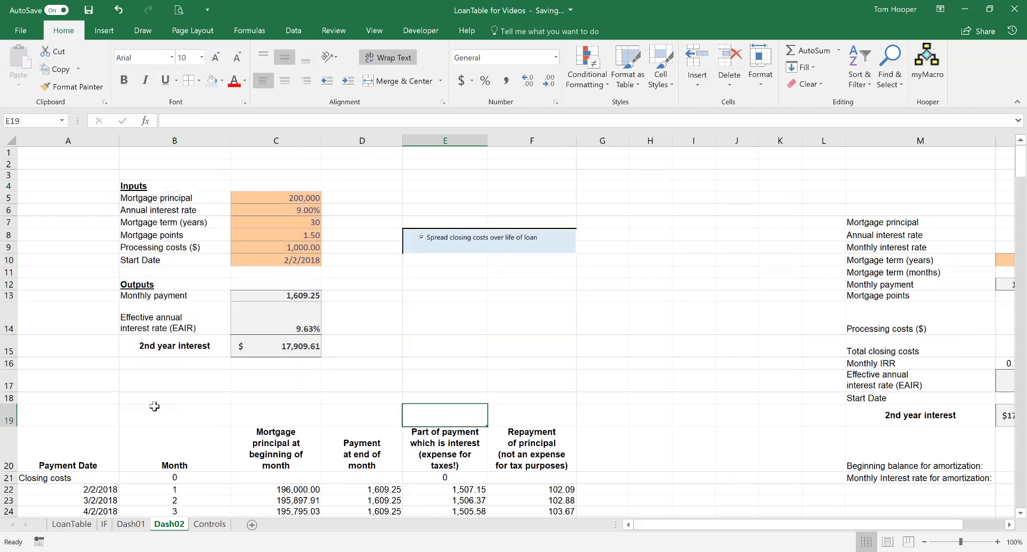
- Delete the blank cells A17:F19 above the payment table, shifting the cells up
drag(77, 375, 566, 409)
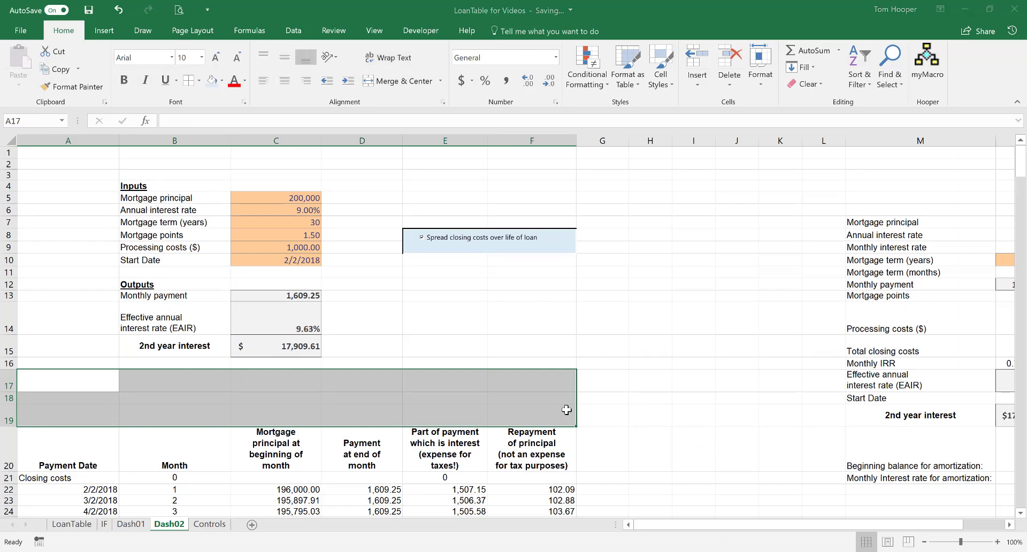
key(ctrl+minus)
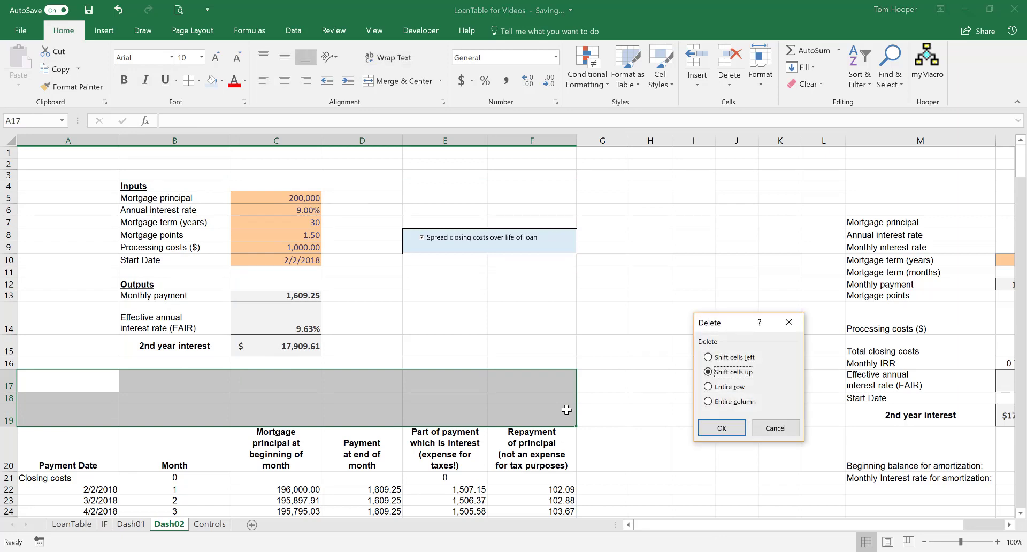
click(737, 430)
- Enter the title "Amortization Calulator" in A1
drag(75, 151, 99, 155)
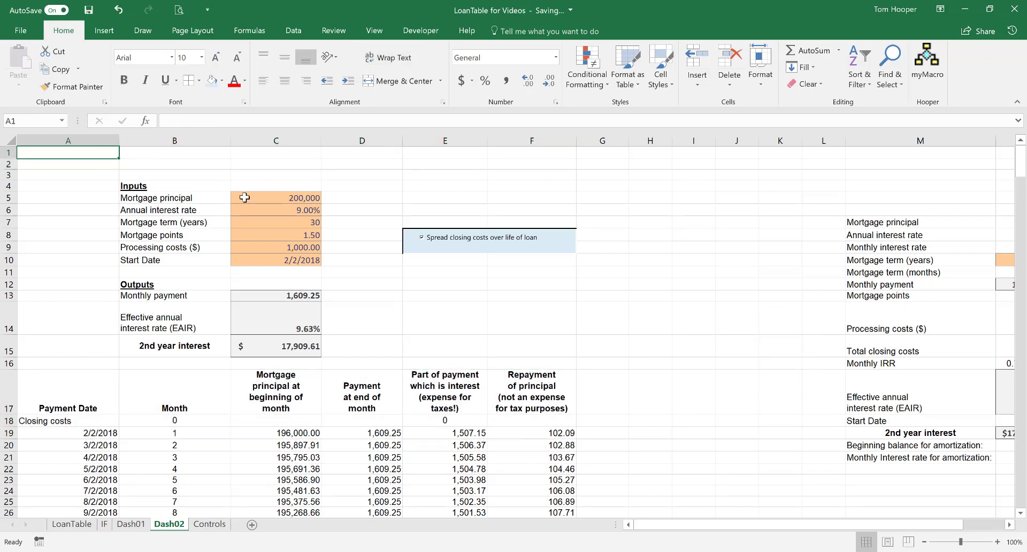
text(Amortization Caluclator)
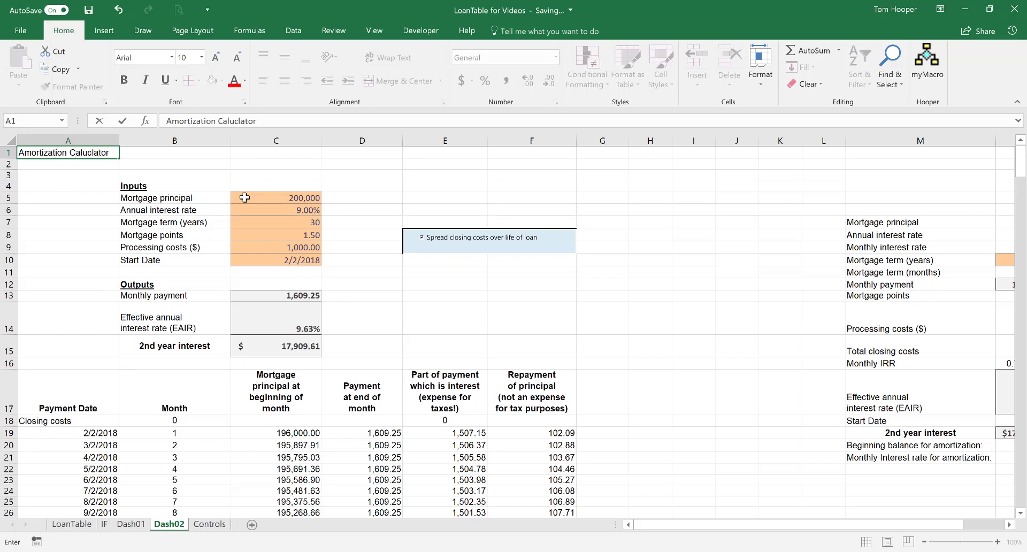
click(236, 120)
key(Delete)
key(ctrl+Return)
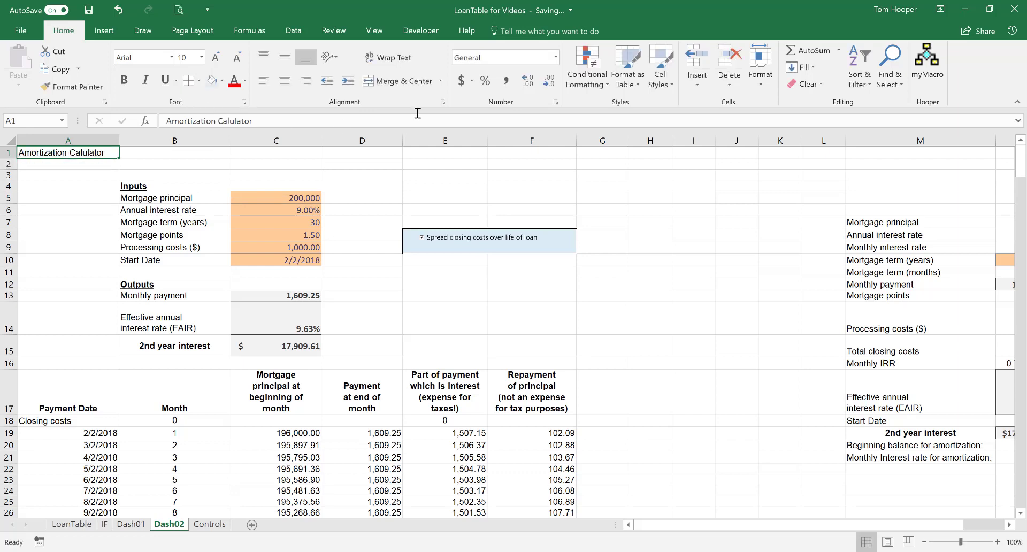
- Center the title in A1 over A1:F1 with Center Across Selection alignment, without merging the cells
shift+click(544, 152)
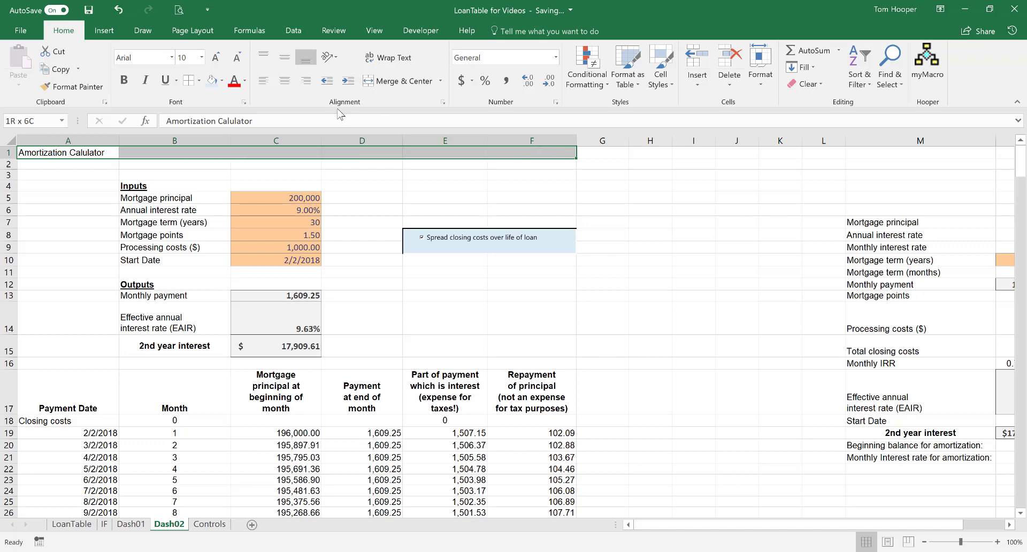
click(443, 103)
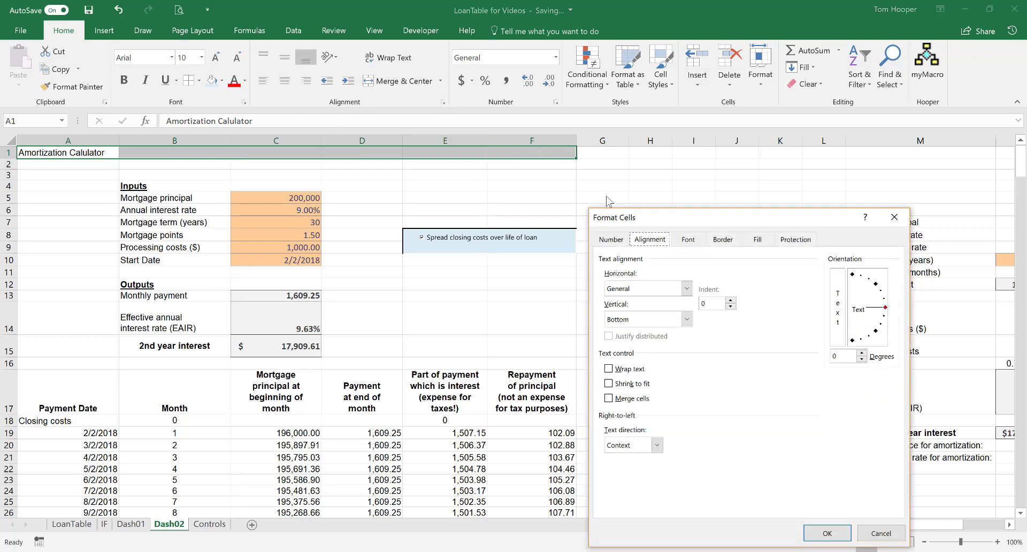
click(668, 292)
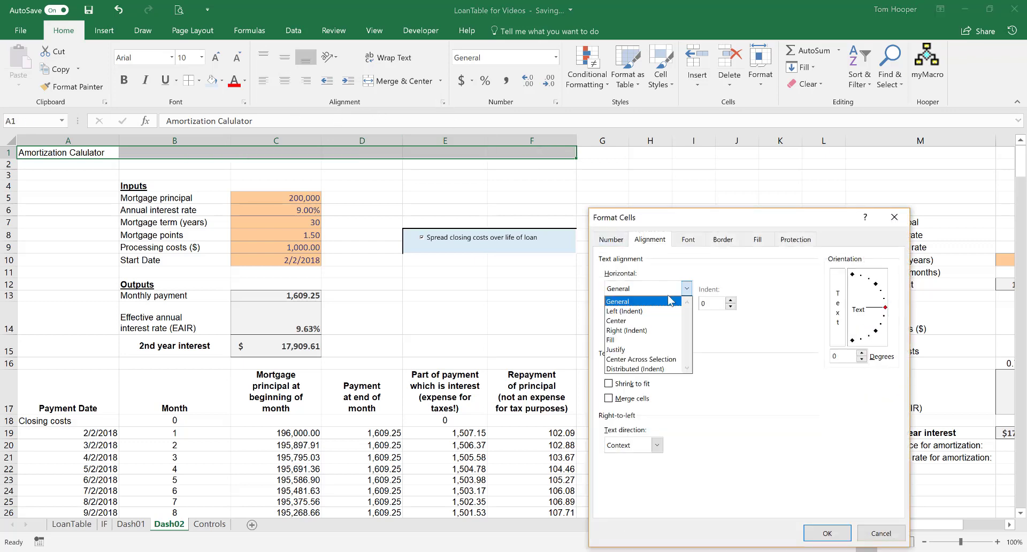
click(668, 360)
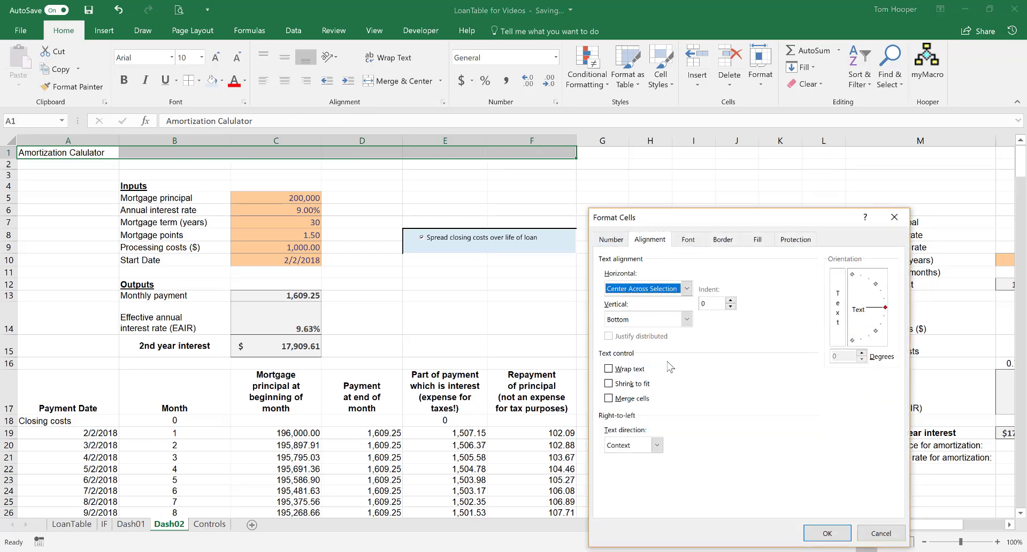
click(842, 535)
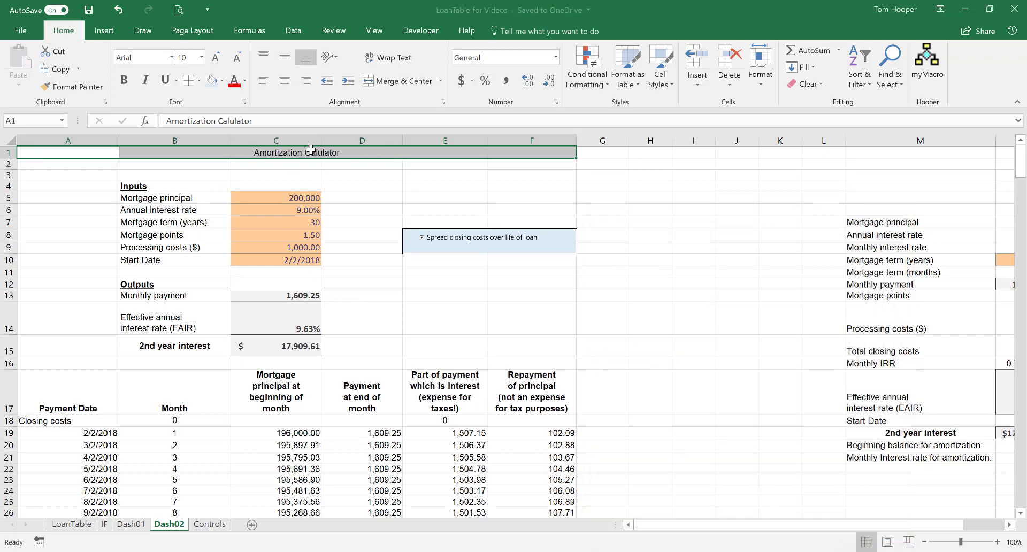
- Make the title in row 1 bold and underlined, and enlarge its font size to 28
click(123, 80)
click(164, 80)
click(217, 58)
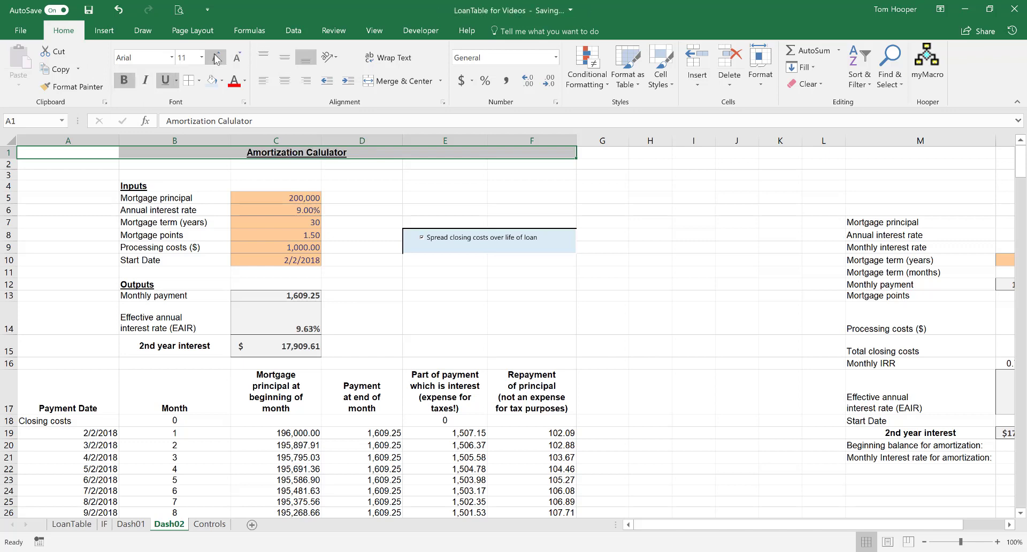
click(217, 58)
click(217, 57)
click(216, 57)
click(217, 57)
click(216, 58)
click(216, 58)
click(216, 58)
click(216, 58)
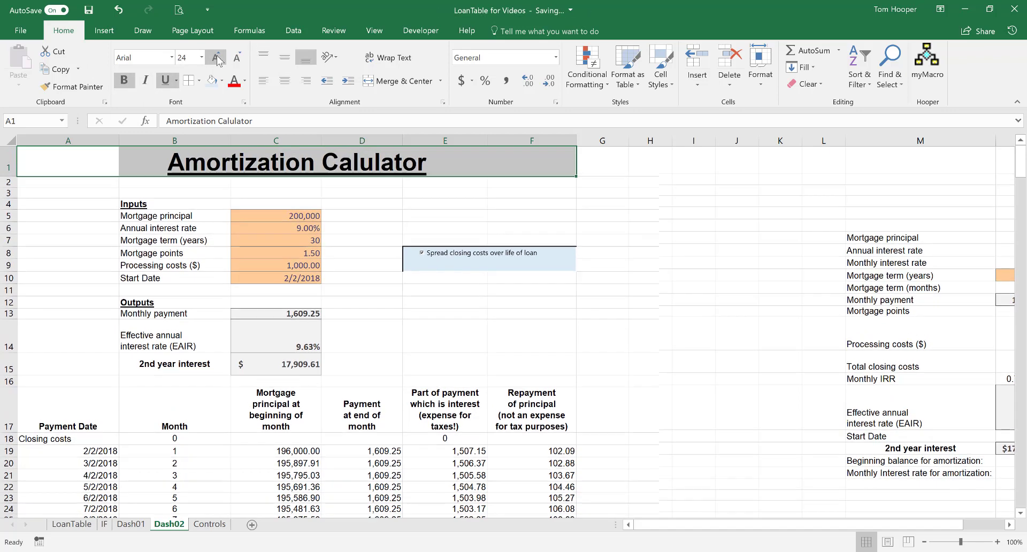
click(217, 58)
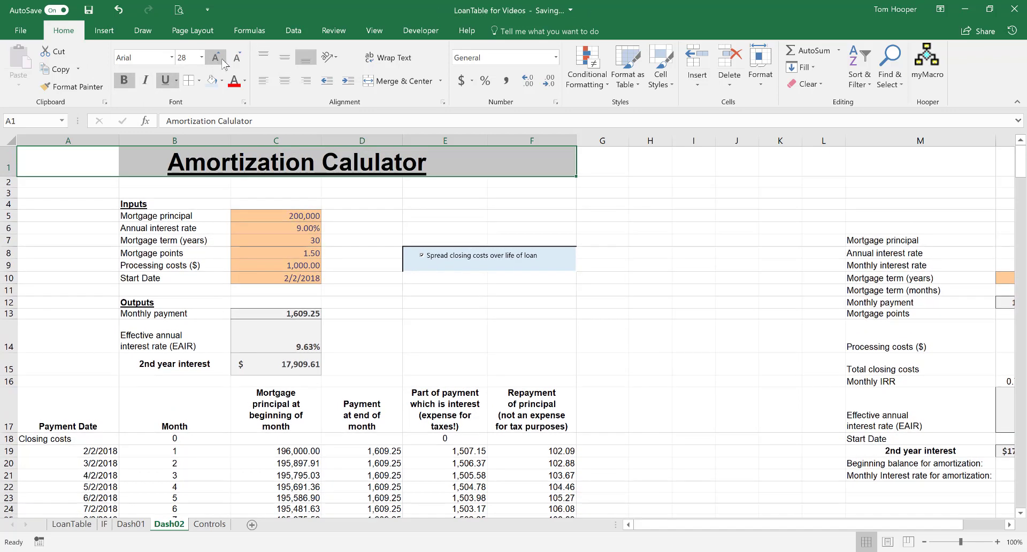
- Correct the spelling of the title in A1 to "Amortization Calculator"
click(231, 121)
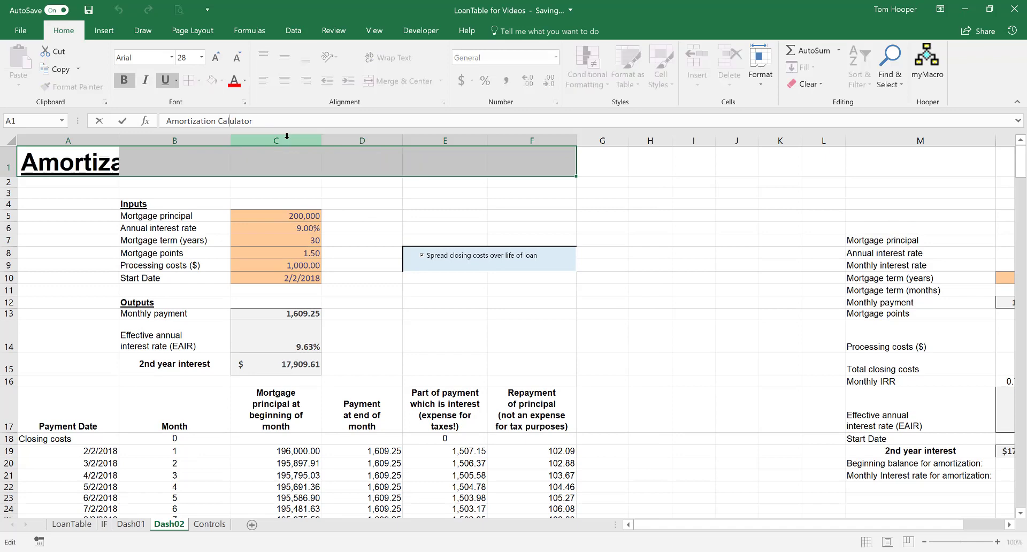
text(c)
key(Tab)
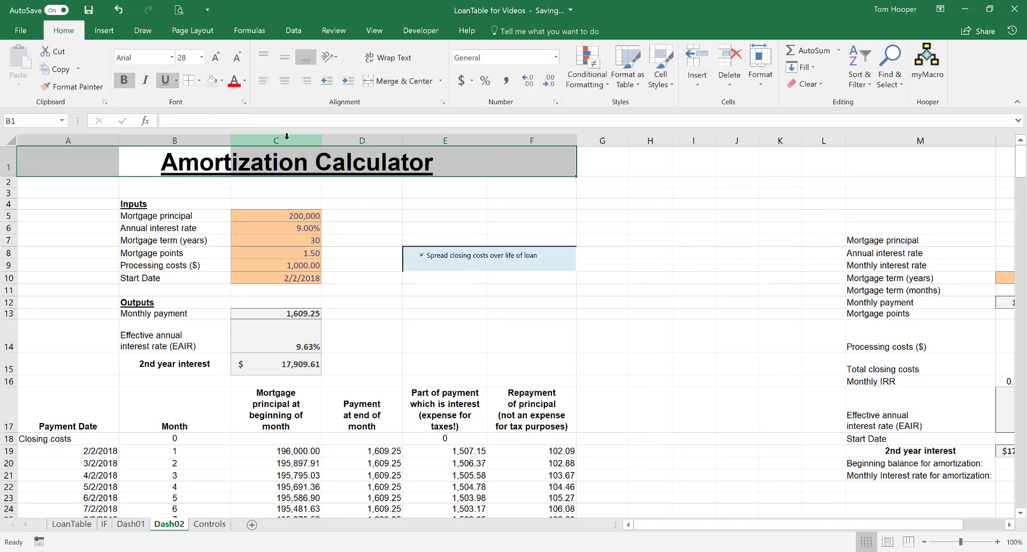
click(478, 213)
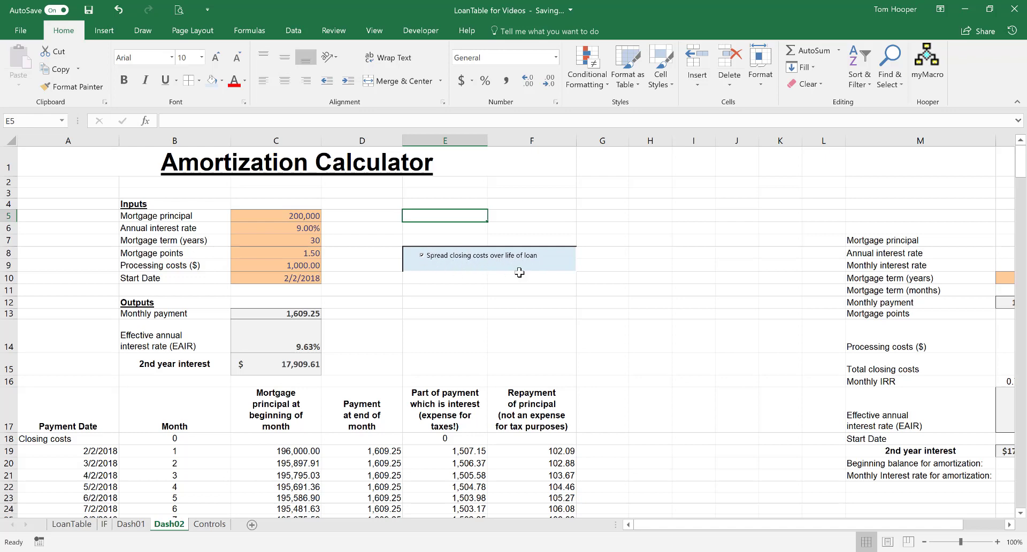
- Insert blank cells at A17:F17 above the payment table headers, shifting the table down
drag(104, 192, 198, 382)
drag(87, 414, 551, 414)
key(ctrl+shift+plus)
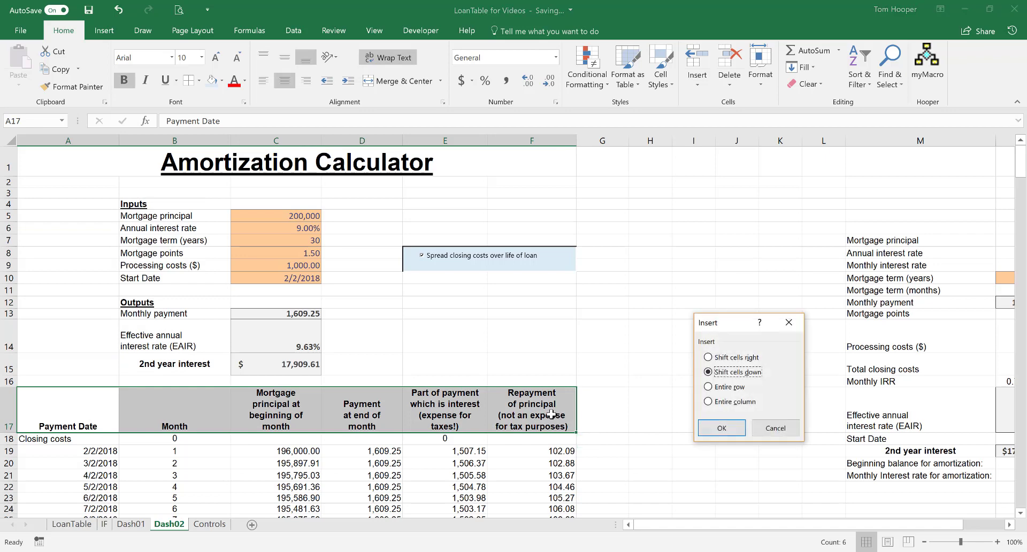
click(722, 429)
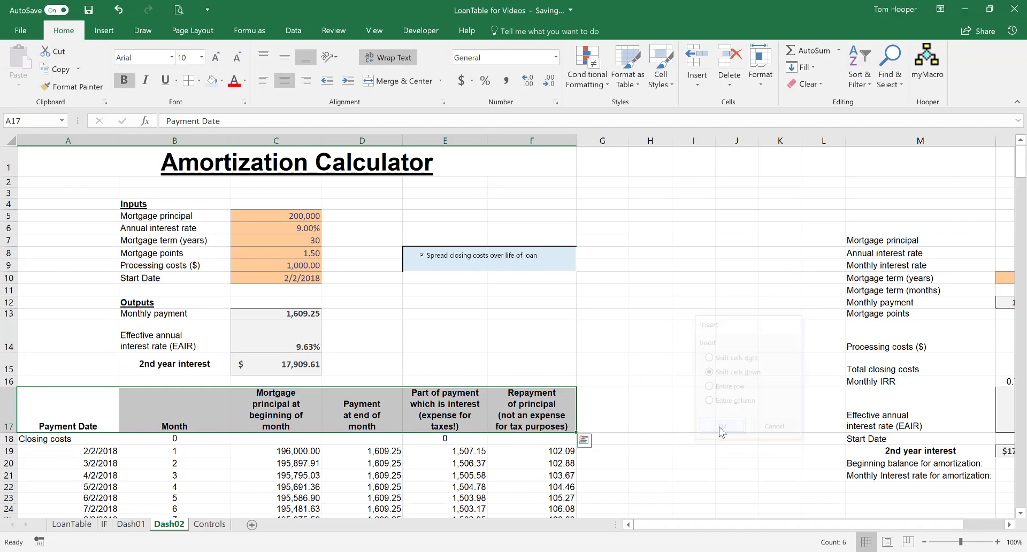
- Fill the dashboard background in A3:G16 with Gold, Accent 4, Lighter 60%, leaving out the input, output and checkbox cells
drag(96, 192, 182, 381)
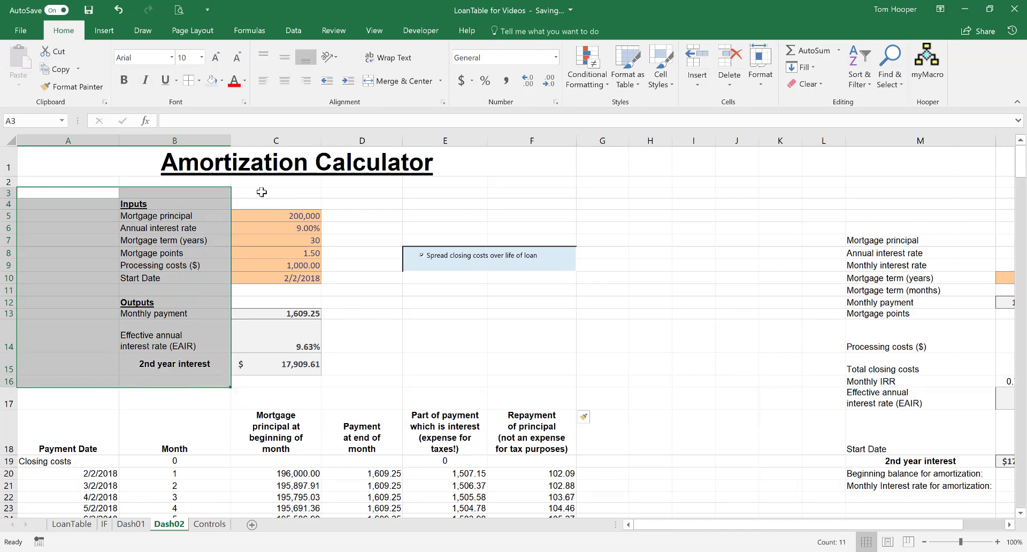
drag(261, 191, 598, 205)
drag(294, 385, 592, 383)
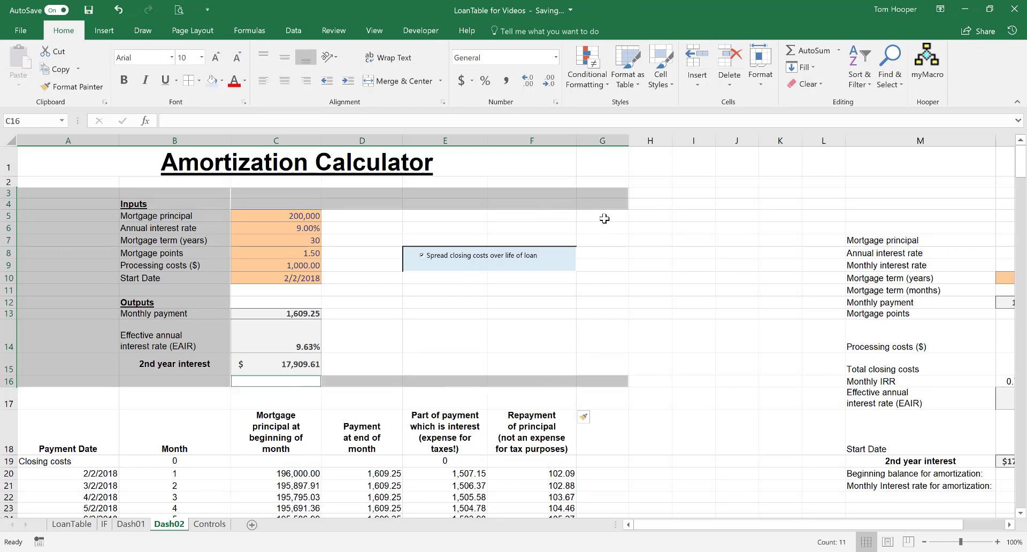
drag(605, 219, 386, 276)
drag(383, 212, 384, 276)
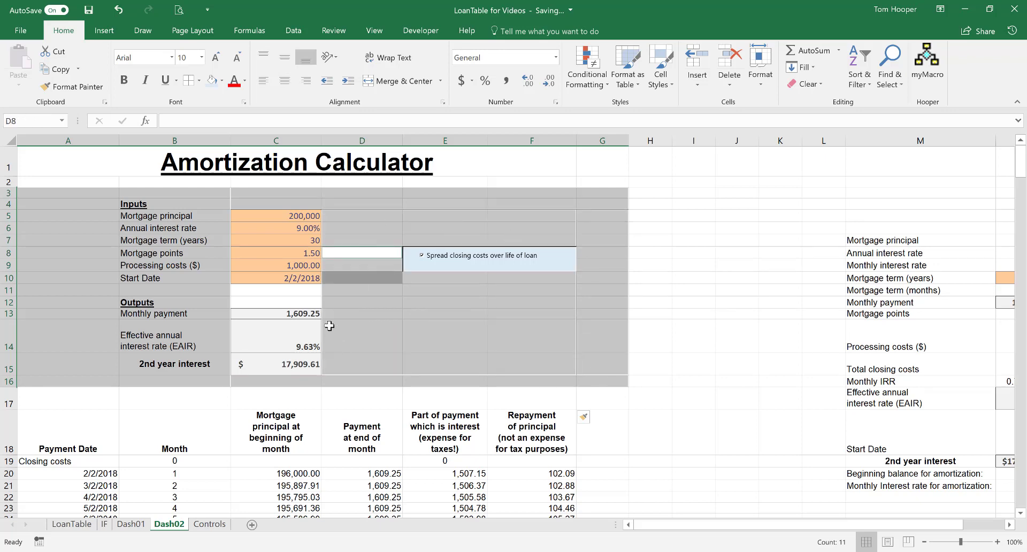
ctrl+drag(313, 292, 310, 302)
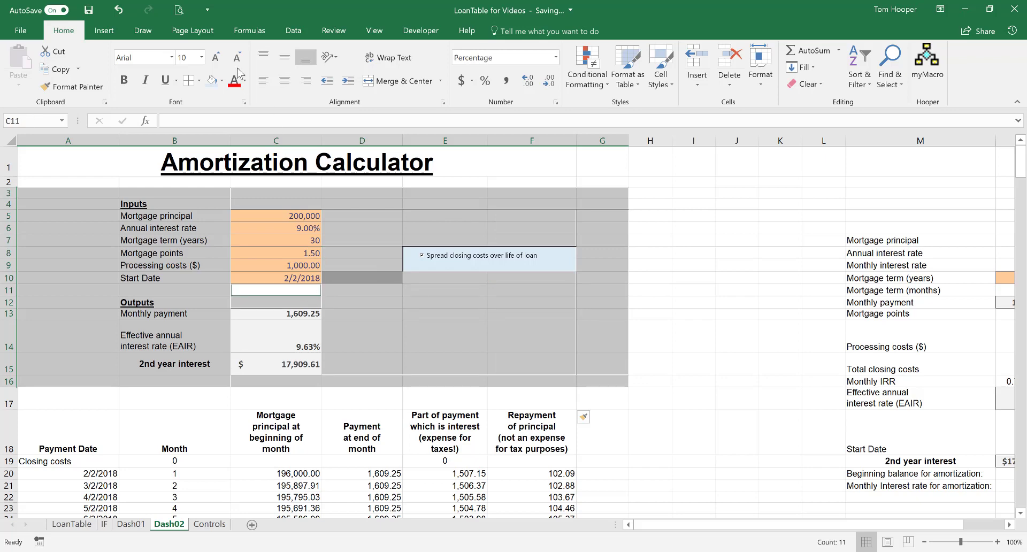
click(221, 80)
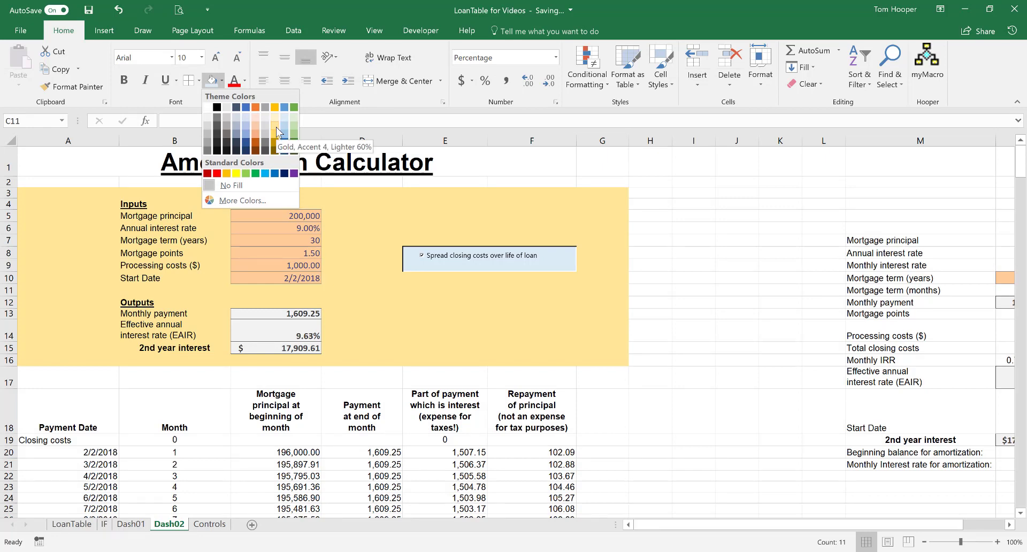
click(275, 128)
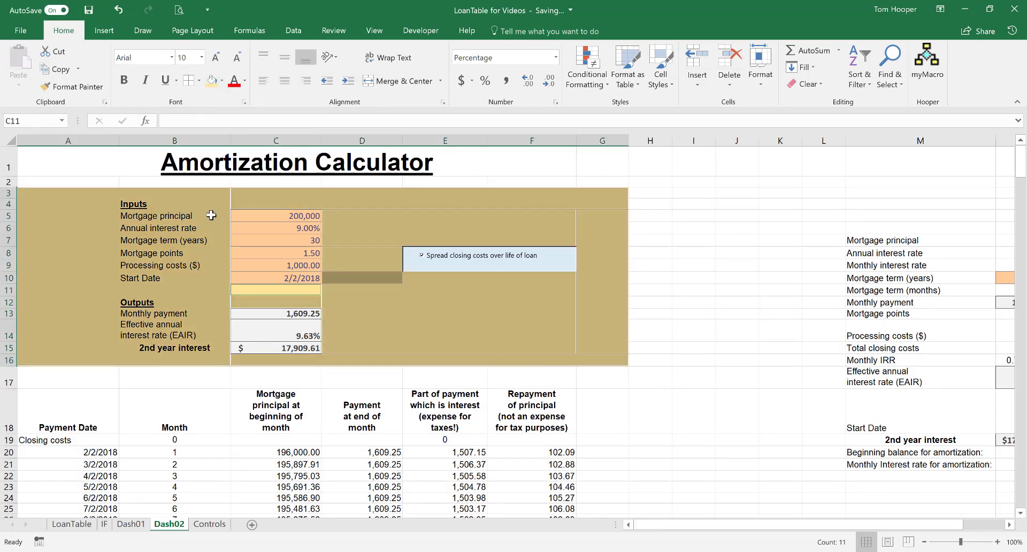
- Give the dashboard block A3:G16 thick automatic-color borders on its bottom and right edges and white borders on its top and left edges
click(85, 206)
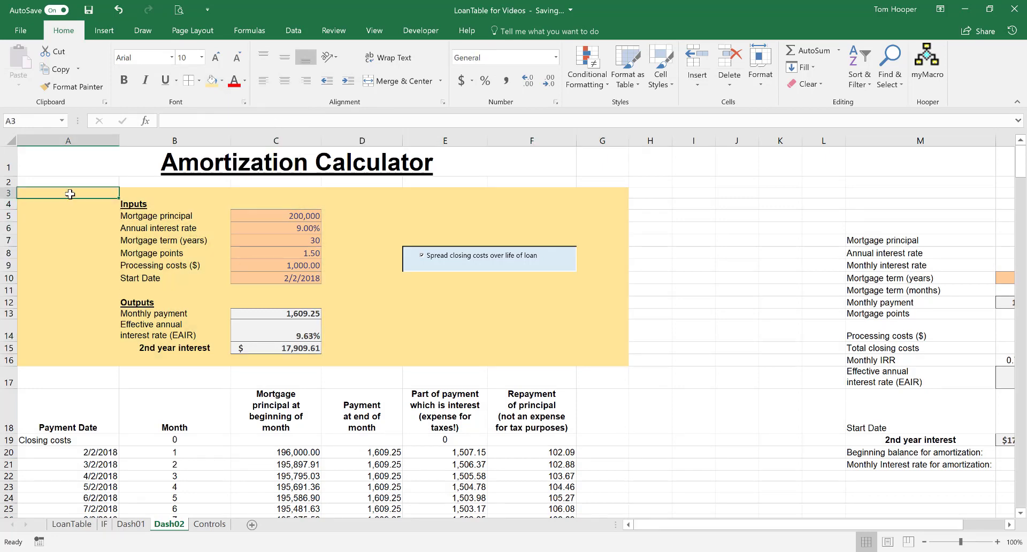
drag(73, 193, 604, 359)
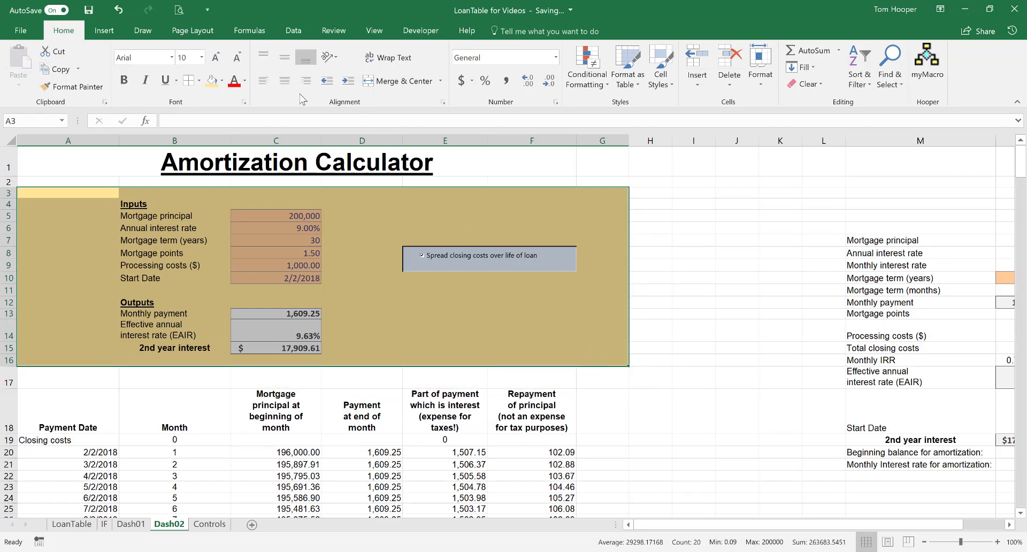
click(198, 81)
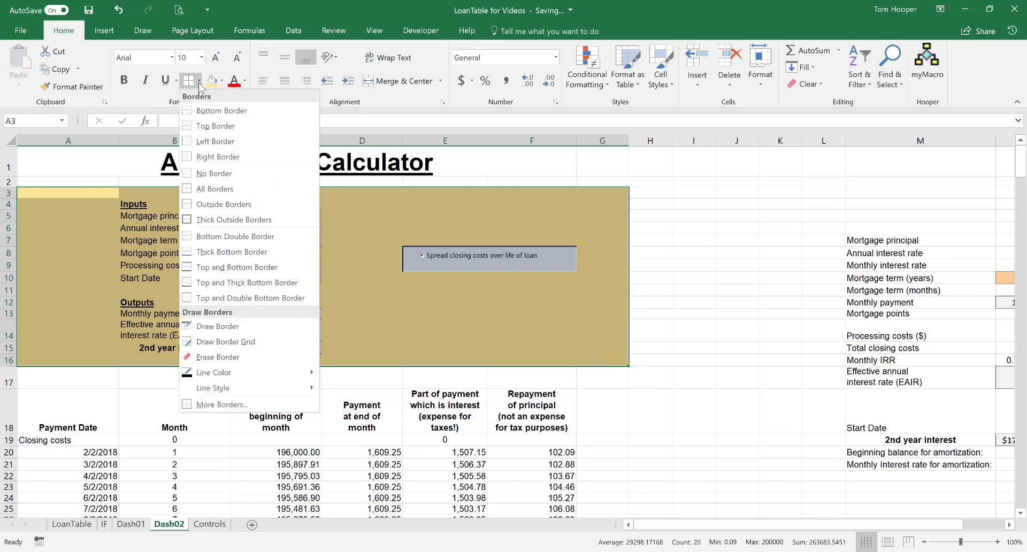
click(230, 406)
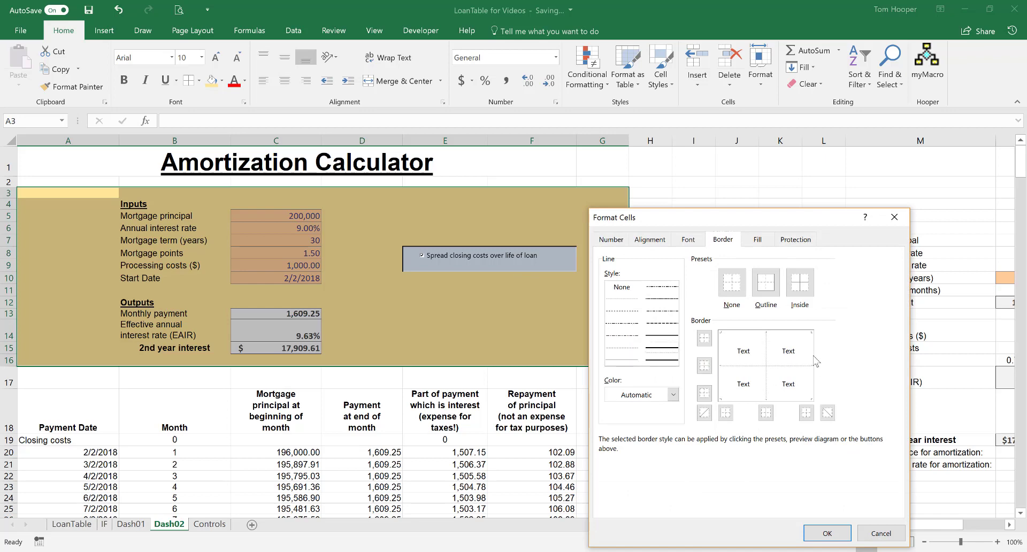
click(786, 400)
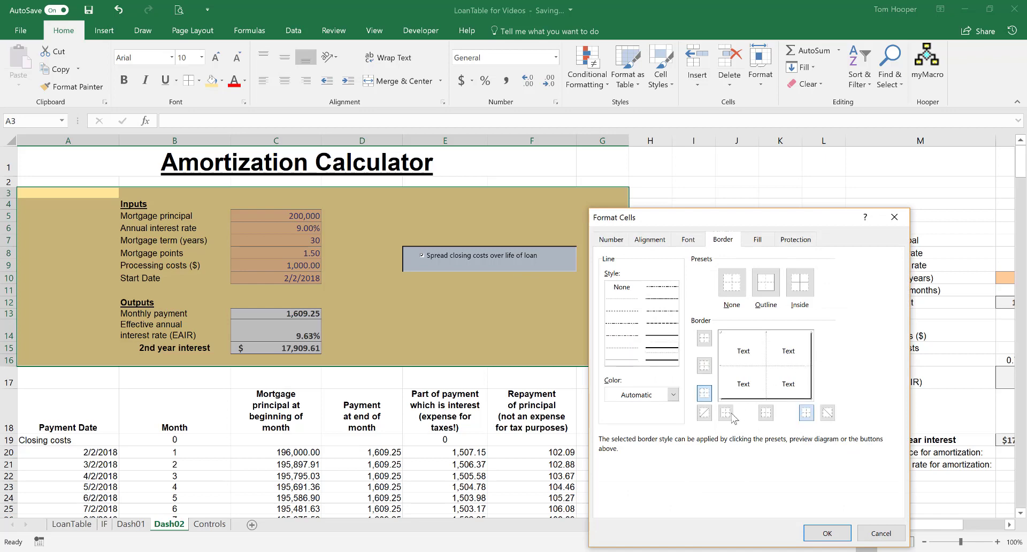
click(672, 396)
click(610, 434)
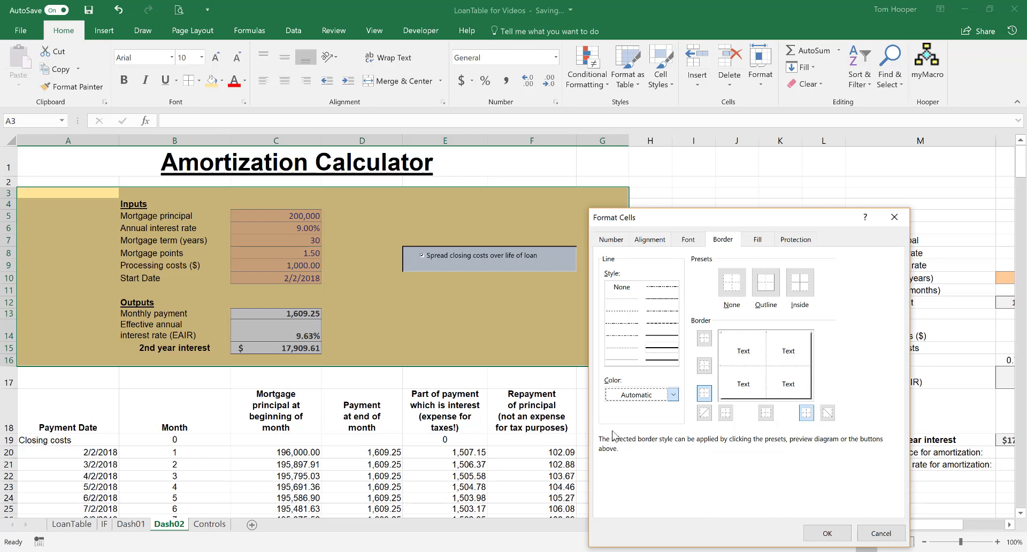
click(752, 336)
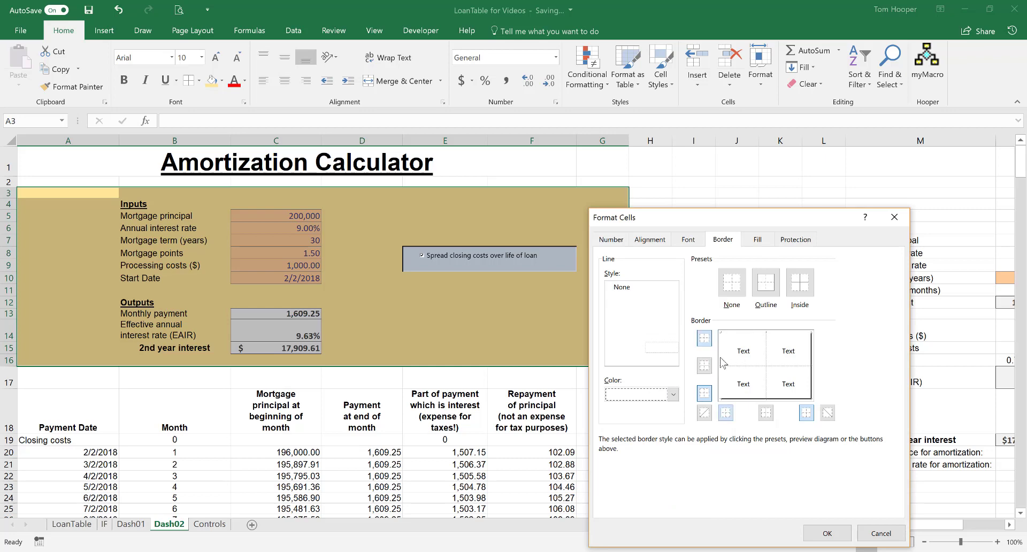
click(827, 533)
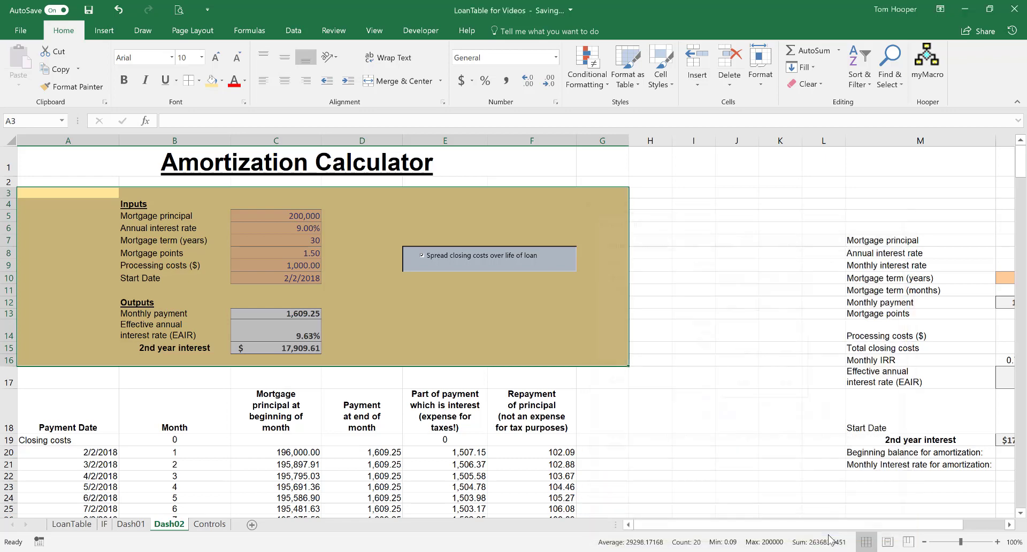
drag(694, 303, 704, 315)
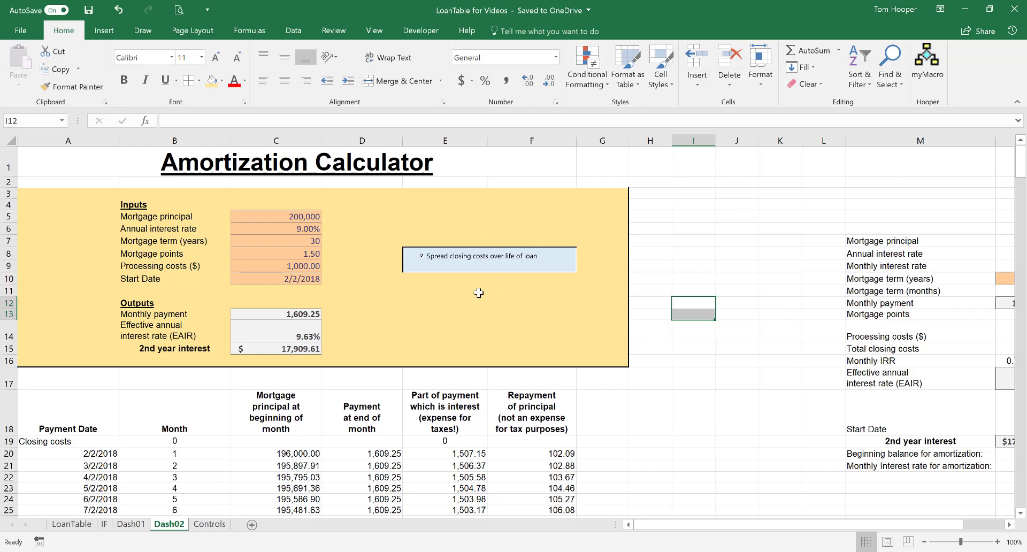
- Toggle the "Spread closing costs over life of loan" checkbox twice, and set the mortgage principal in C5 to 150,000
click(422, 256)
click(422, 256)
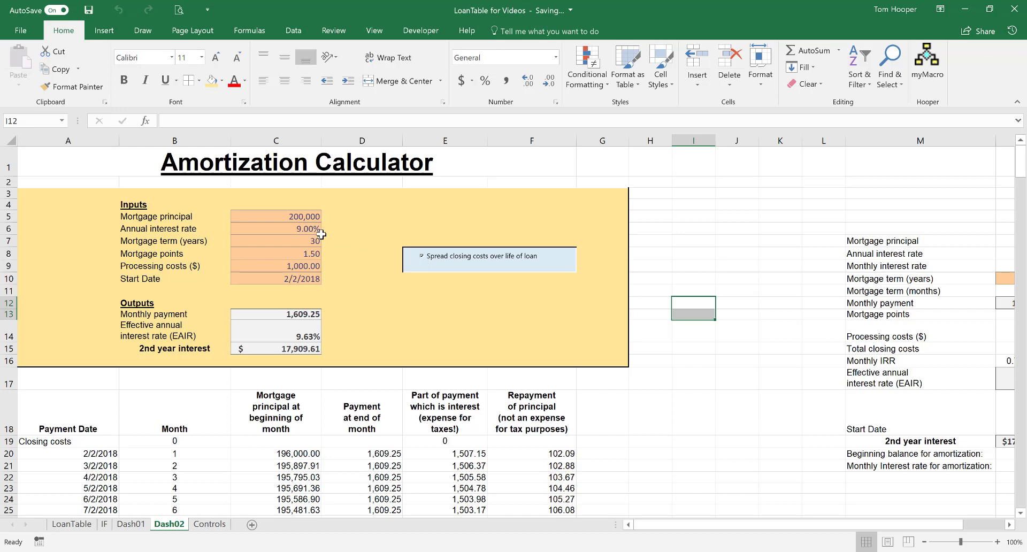
click(303, 215)
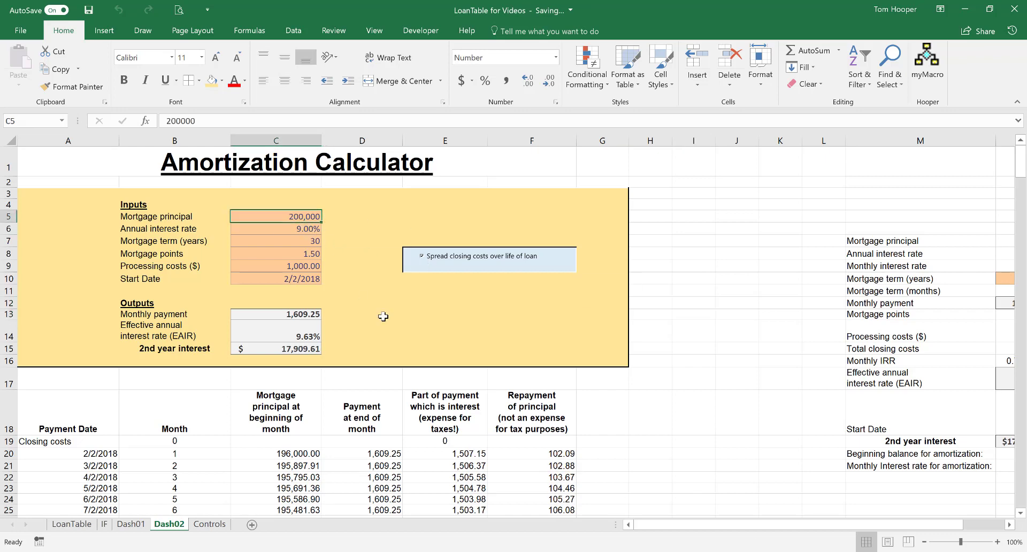
text(150,)
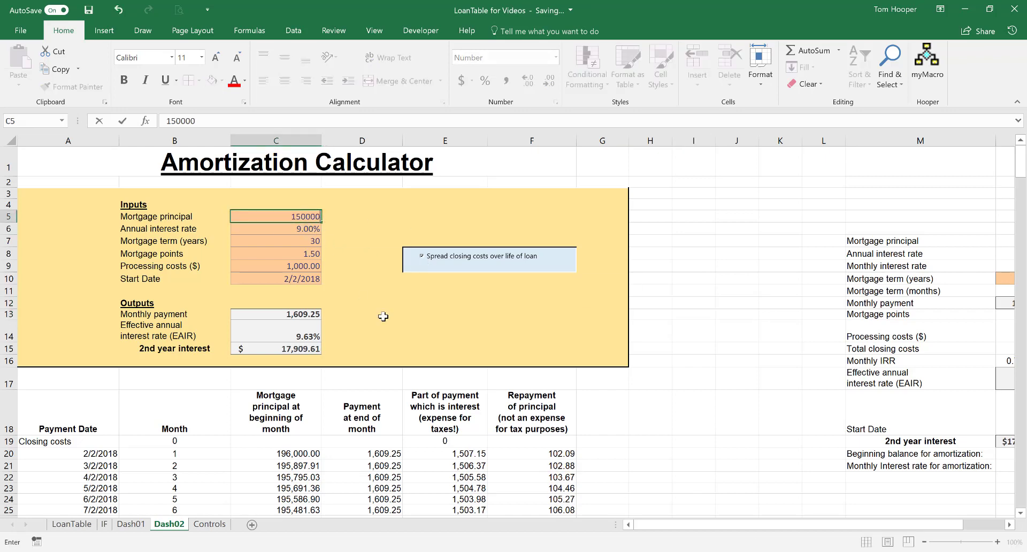
text(000)
key(Return)
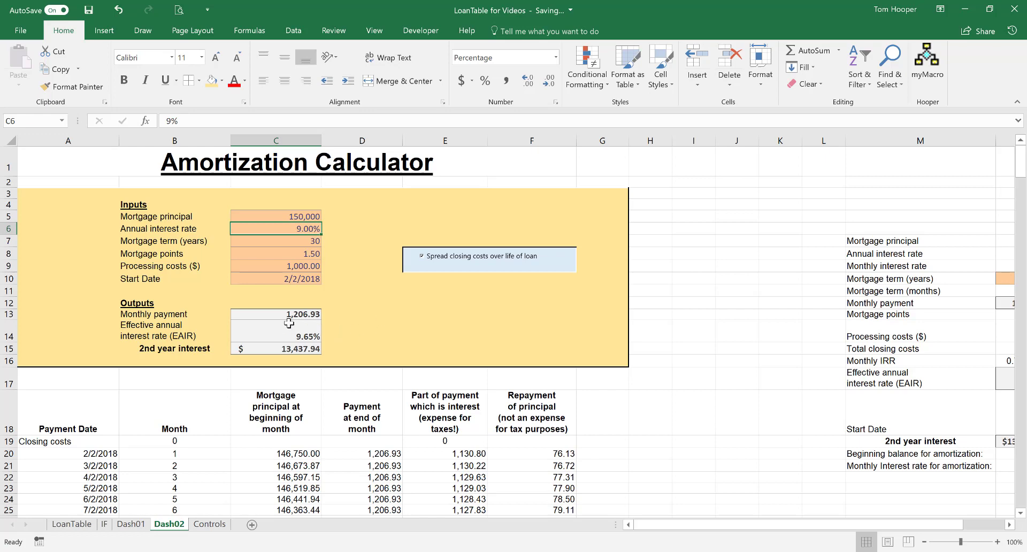
- Check the dashboard outputs in C13:C15 and look through the recalculated payment table below
drag(289, 316, 291, 349)
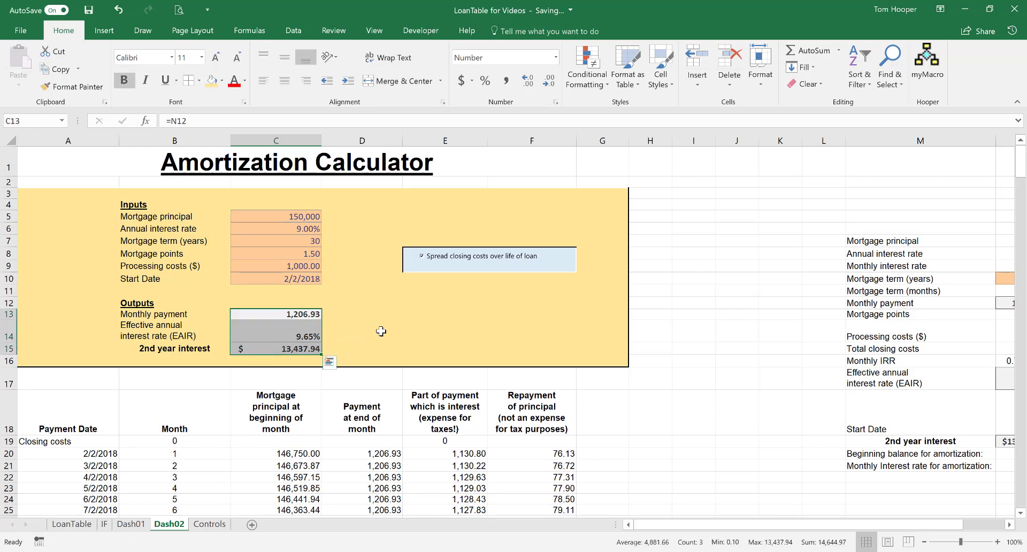
click(342, 214)
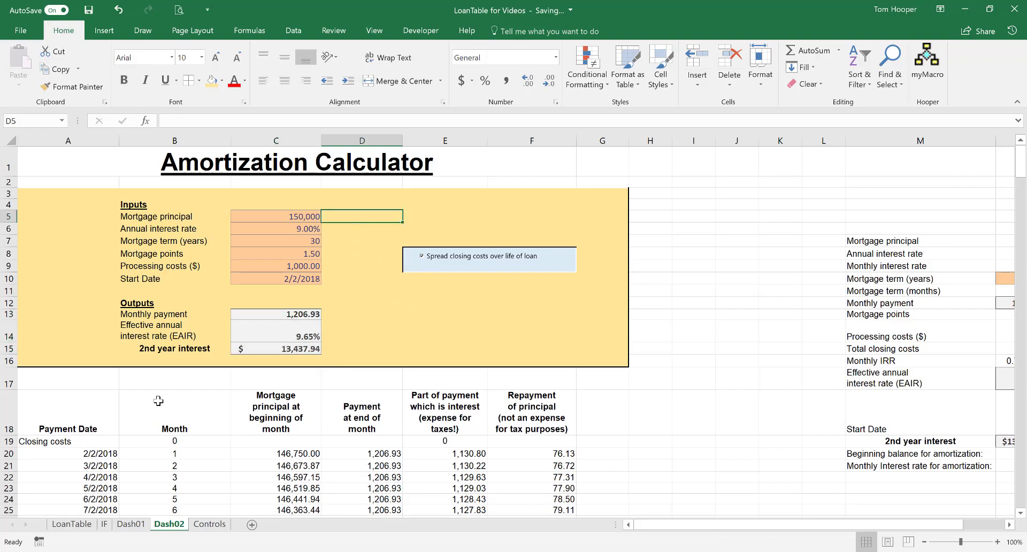
click(87, 420)
scroll(241, 414, down, 15)
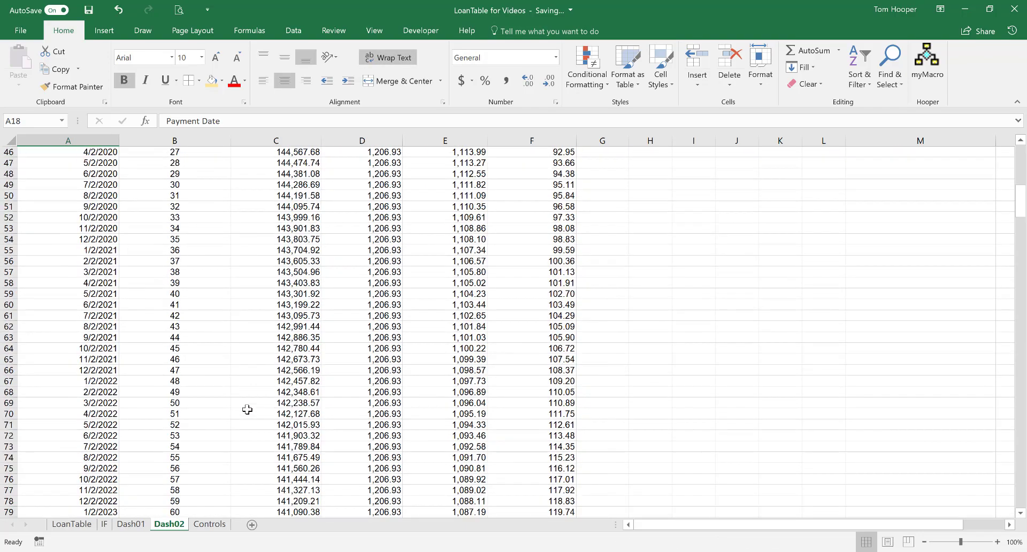
- Look through further rows of the recalculated payment table, ending back at the Amortization Calculator dashboard
scroll(247, 410, down, 11)
scroll(247, 409, up, 17)
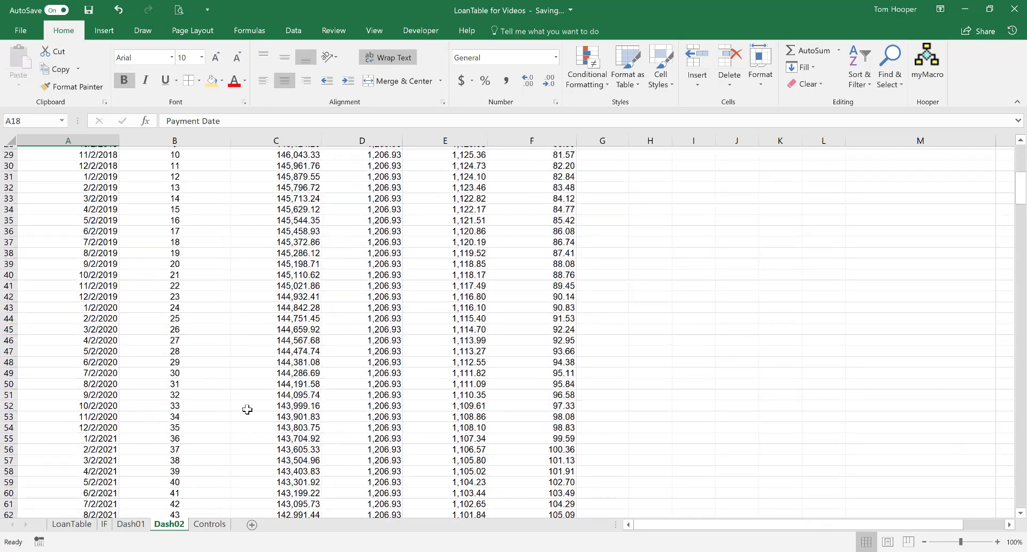
scroll(247, 409, up, 9)
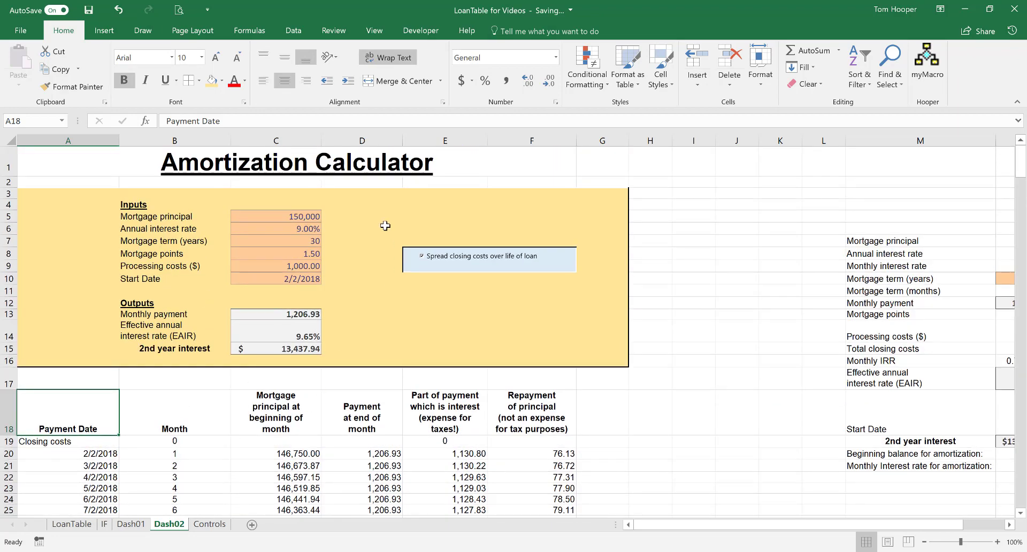
click(647, 383)
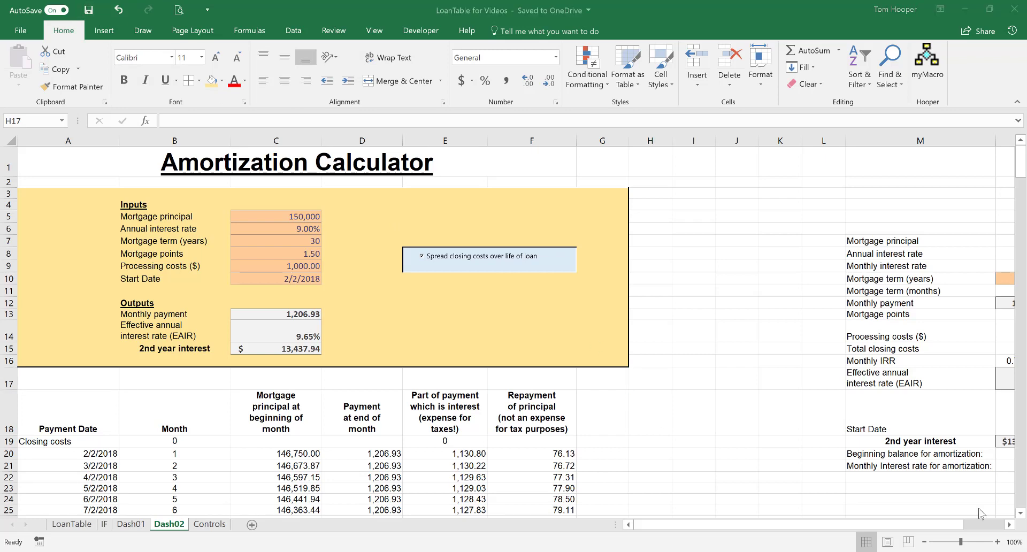
key(F2)
- Insert a basic 2-D line chart from the payment dates in A20:A379 and the beginning-of-month principal in C20:C379
click(91, 453)
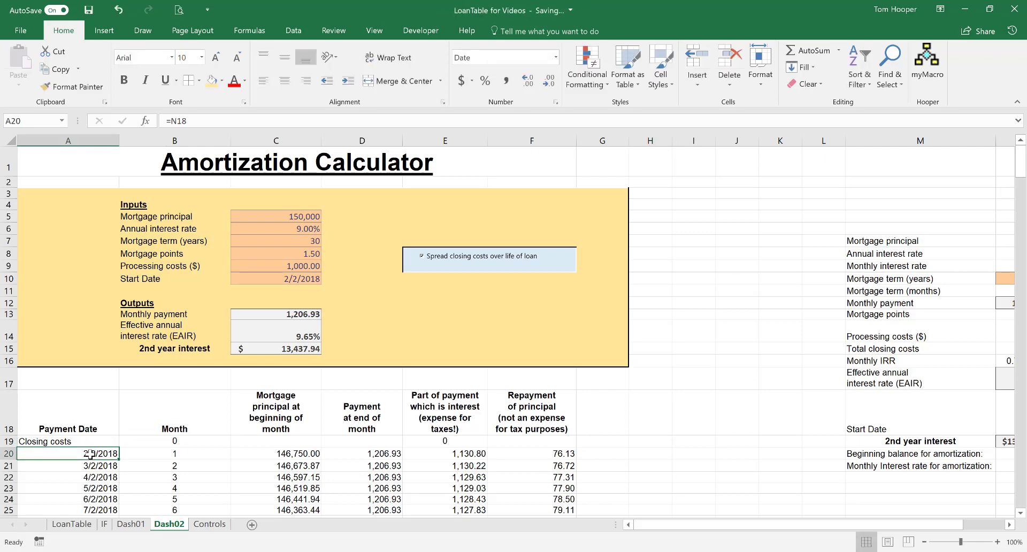
key(ctrl+shift+Down)
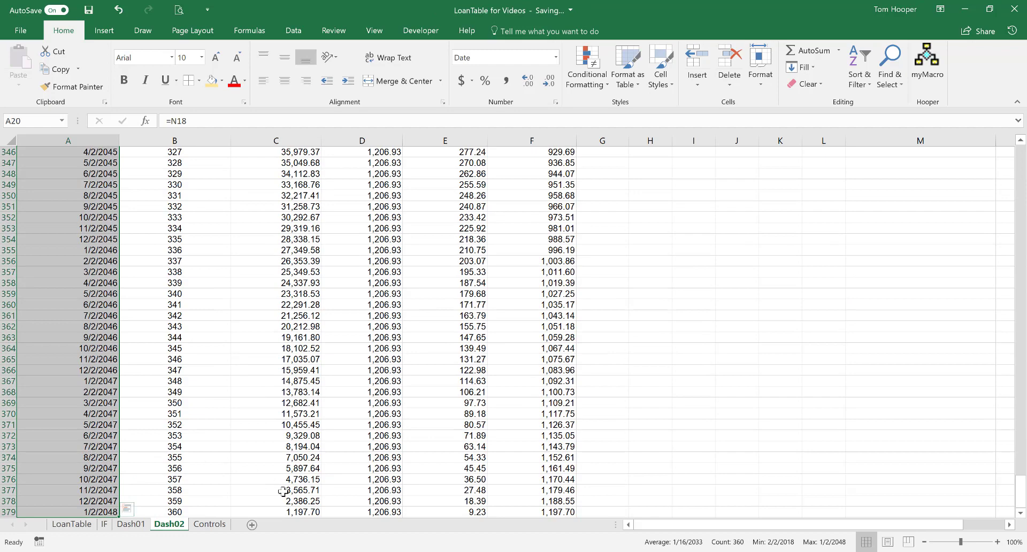
ctrl+click(299, 512)
key(ctrl+shift+Up)
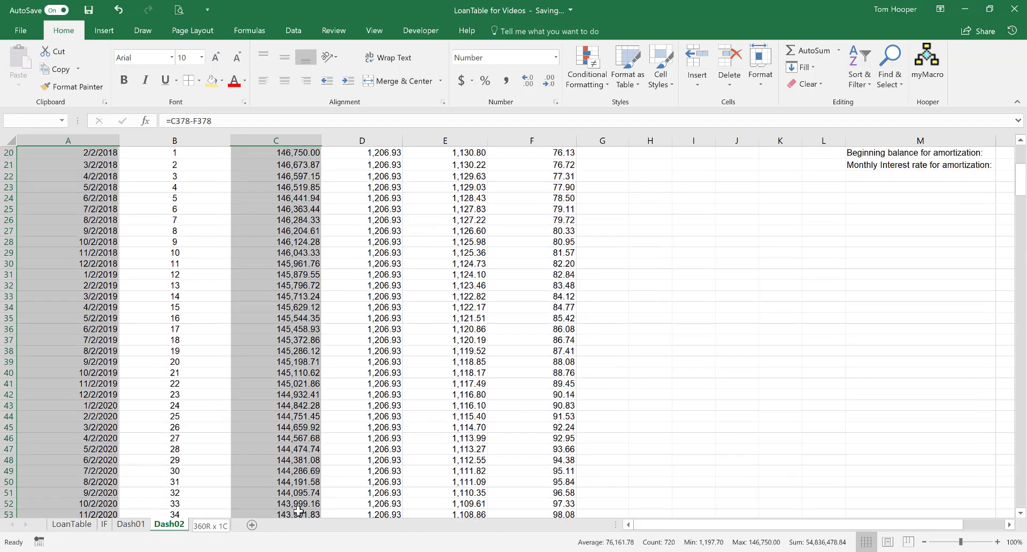
scroll(161, 283, up, 6)
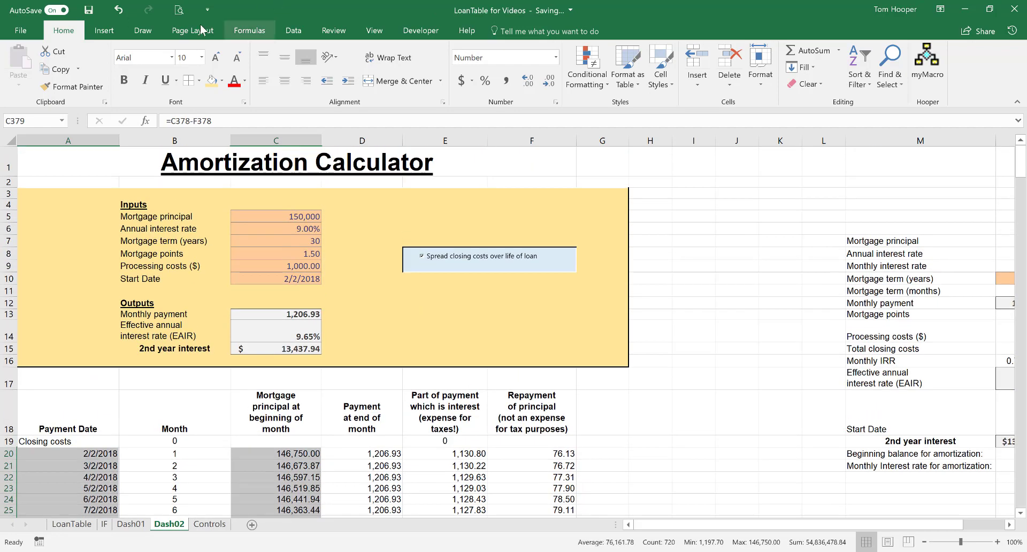
click(107, 31)
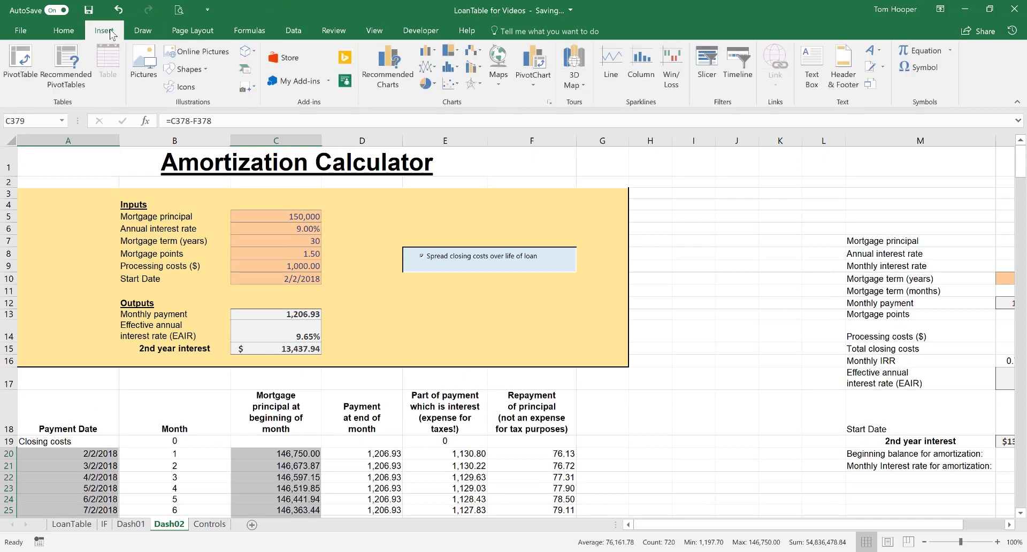
click(455, 83)
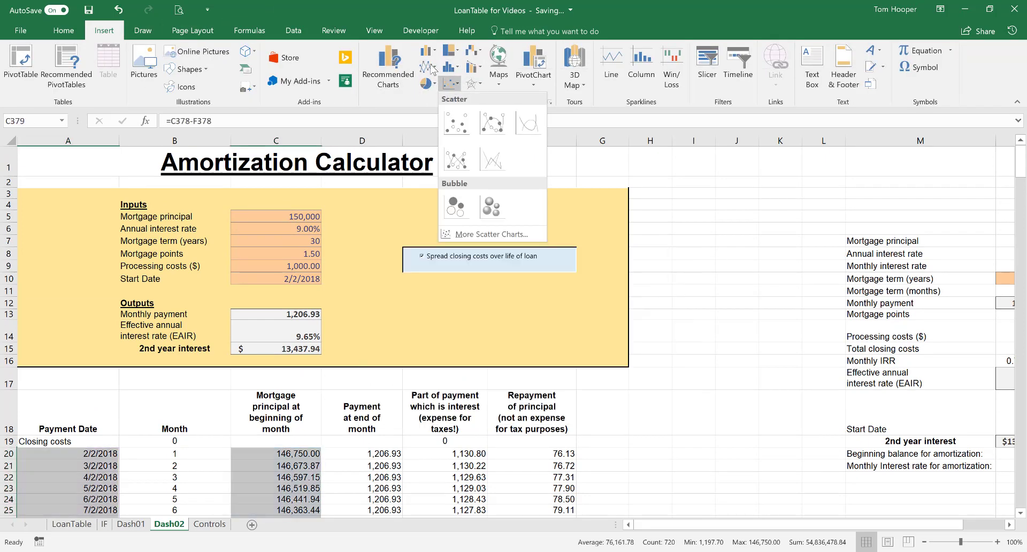
click(436, 65)
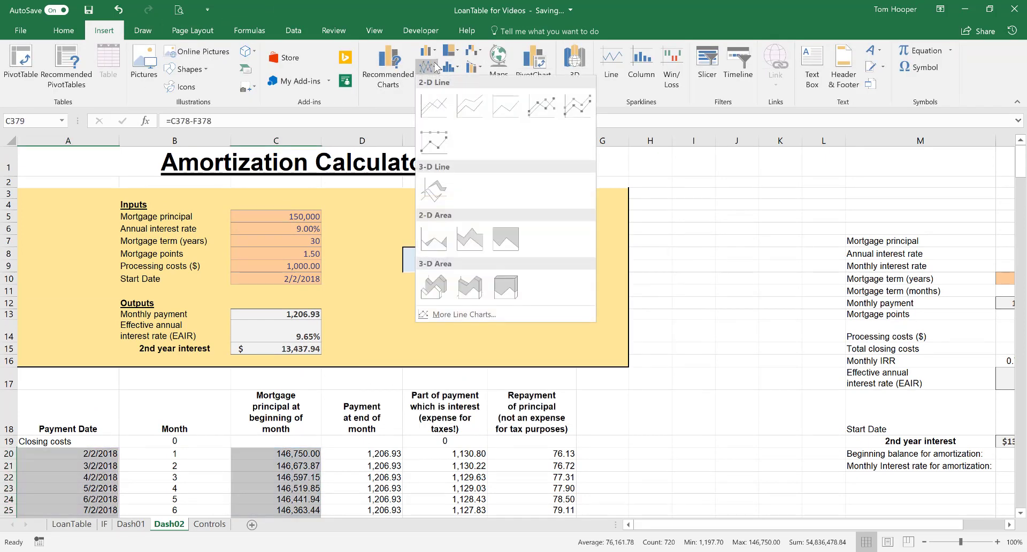
click(437, 107)
- Title the chart "Remaining Balance" and shrink it to fit inside the dashboard beneath the closing-costs checkbox
click(528, 255)
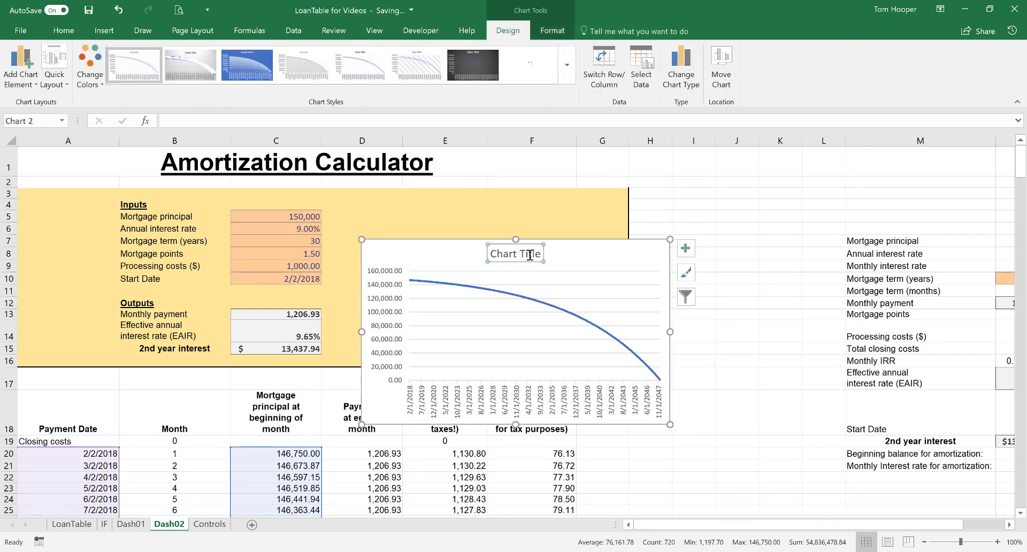
text(Remaining Balance)
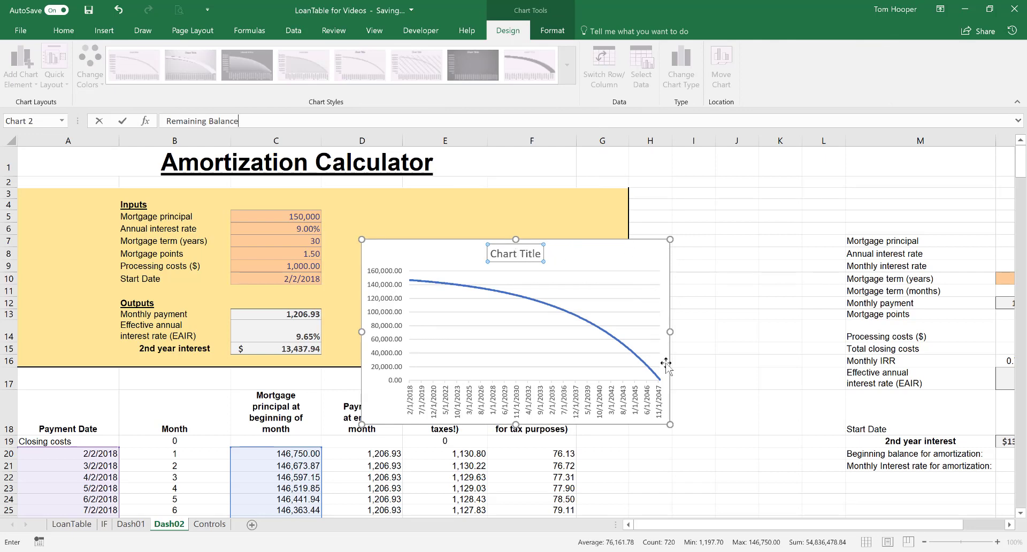
drag(669, 239, 605, 266)
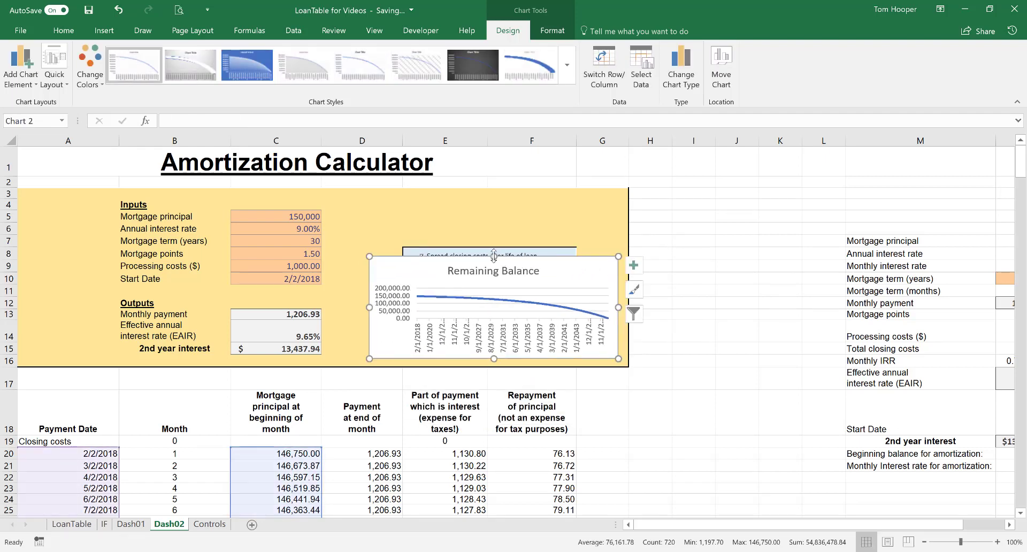
drag(493, 256, 493, 280)
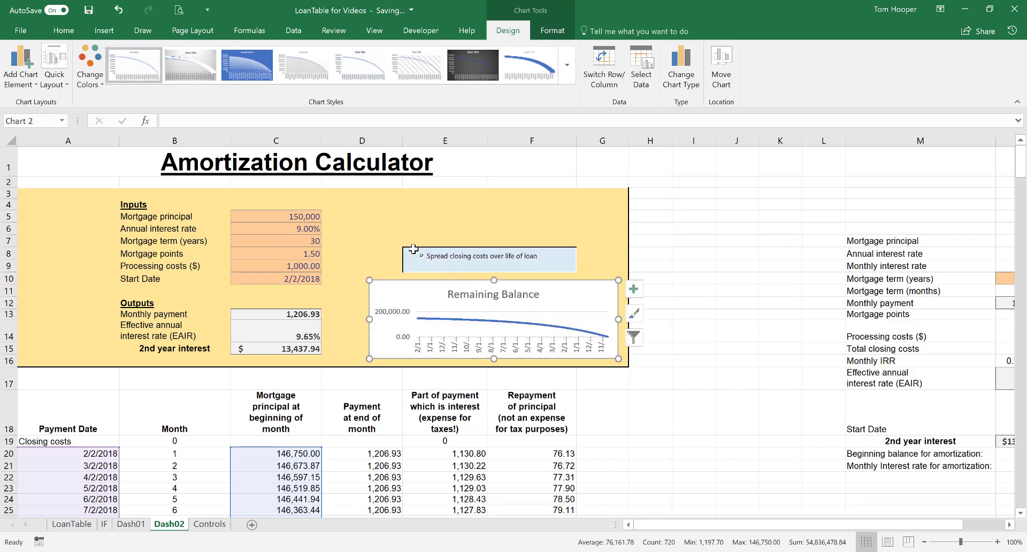
- Move the closing-costs checkbox block from D8:F9 to D4:F5 and fill the vacated cells with the dashboard's gold color
drag(391, 248, 572, 199)
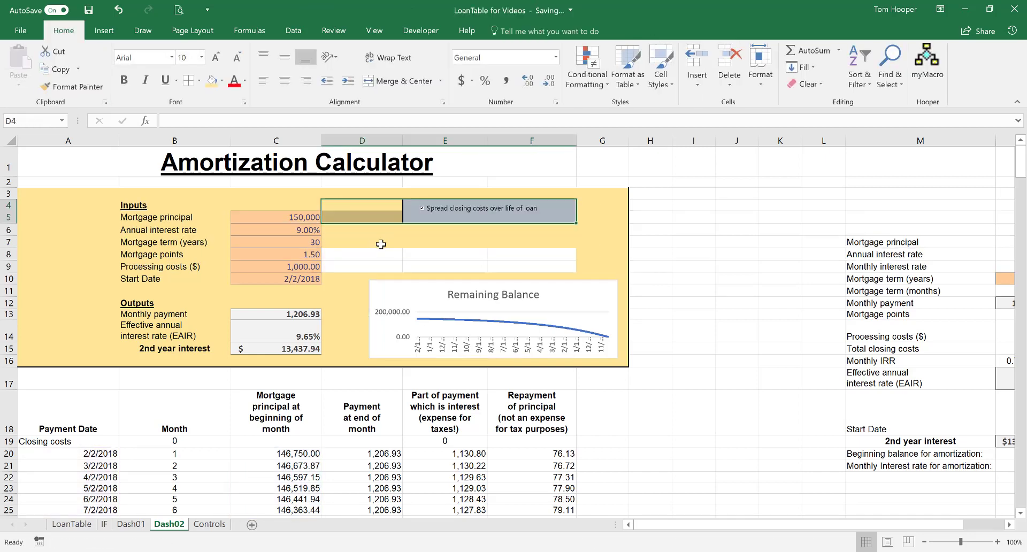
drag(381, 244, 581, 273)
- Enlarge the Remaining Balance chart to fill the dashboard space between the checkbox block and row 16
click(516, 295)
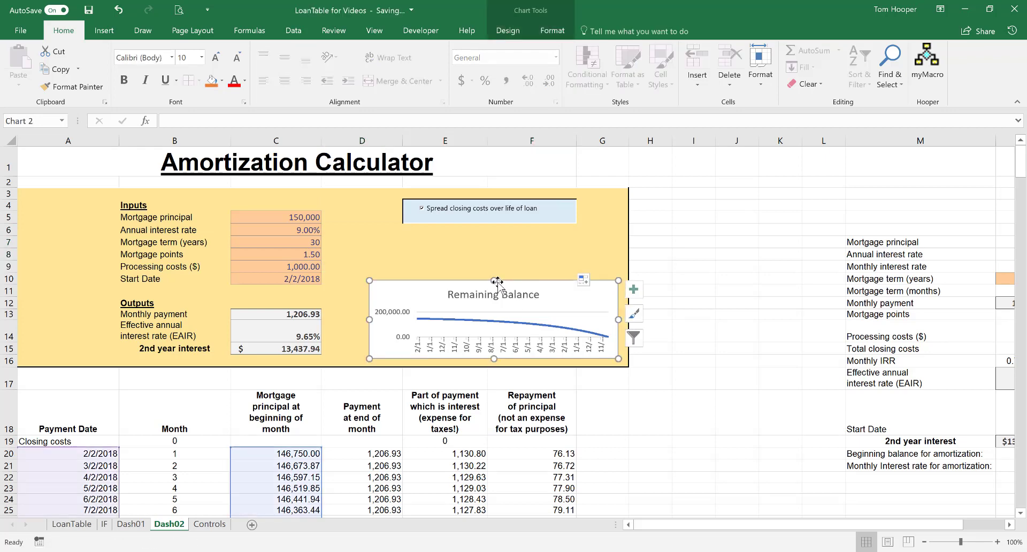
drag(492, 274, 493, 224)
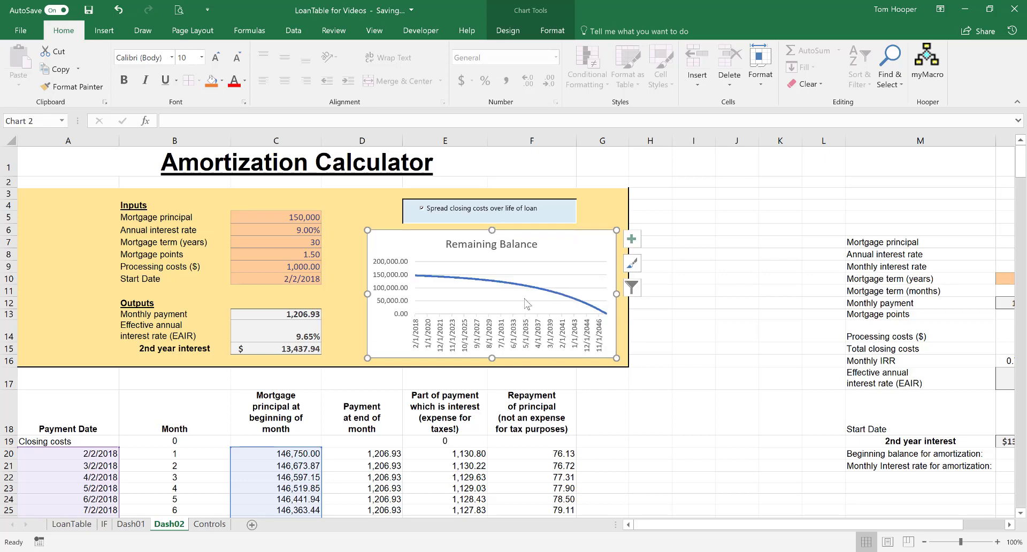
click(661, 363)
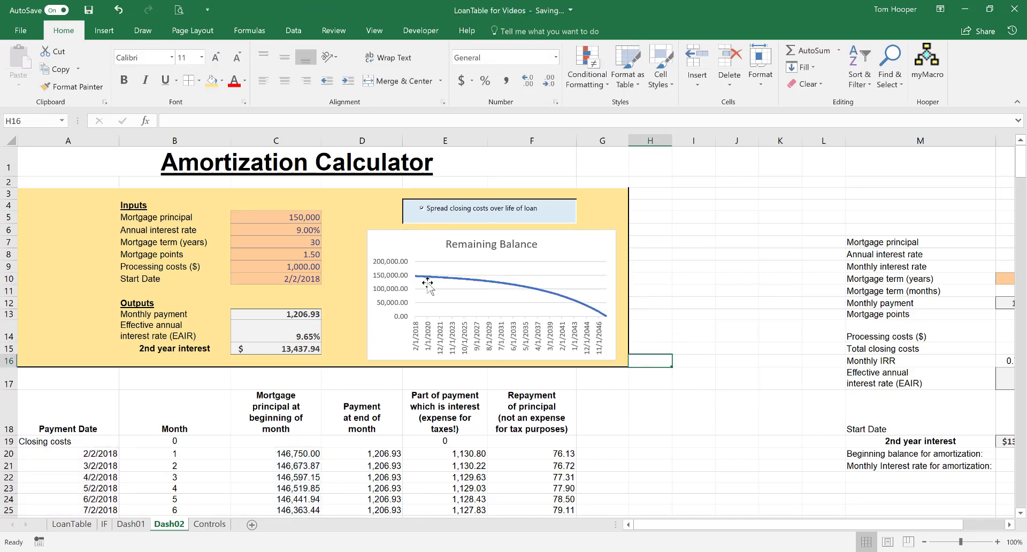
click(684, 312)
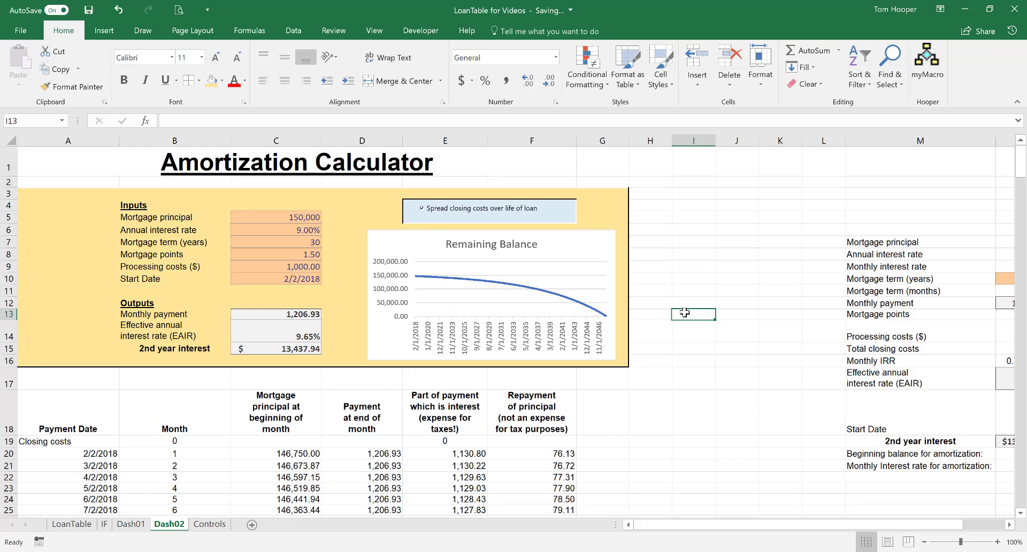